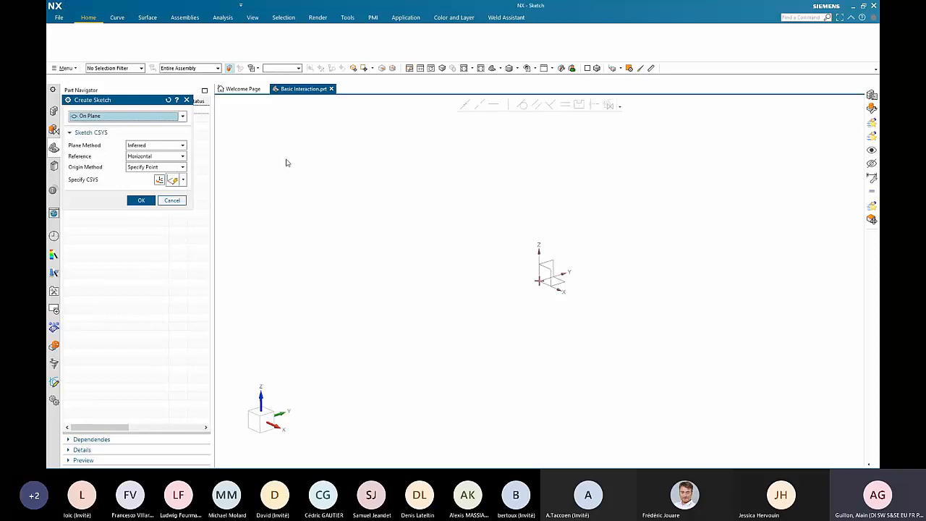
# - Create a sketch on the XY plane and draw a Profile chain with a top edge, a stepped upper-right corner, a right edge and a bottom edge
pyautogui.middleClick(338, 175)
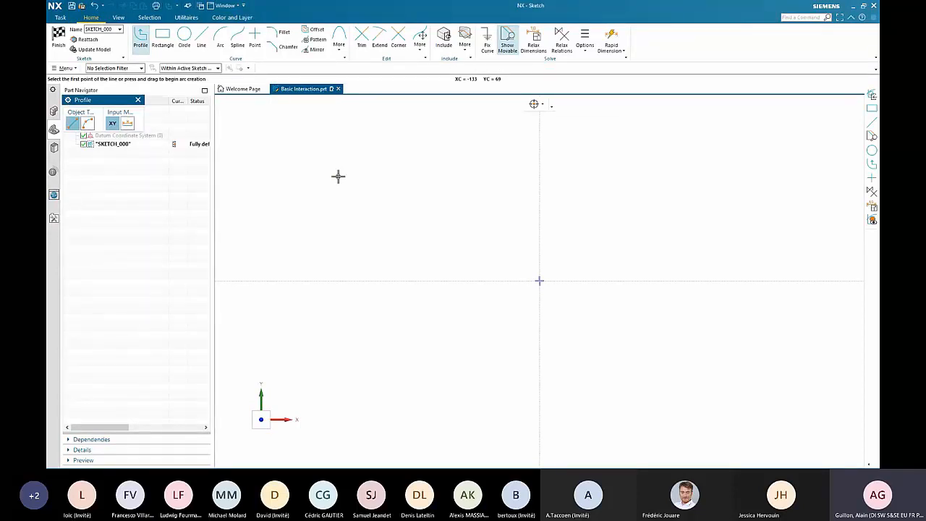
pyautogui.click(273, 128)
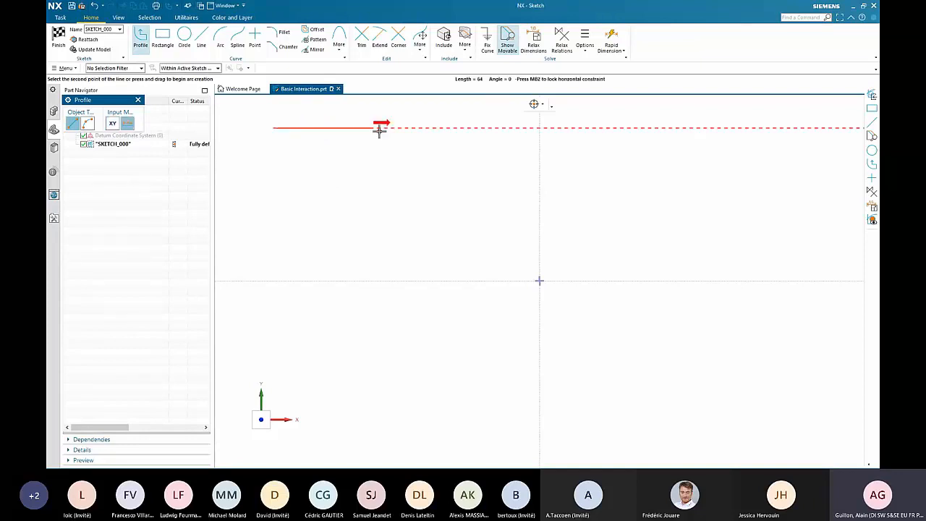
pyautogui.click(443, 128)
pyautogui.click(443, 168)
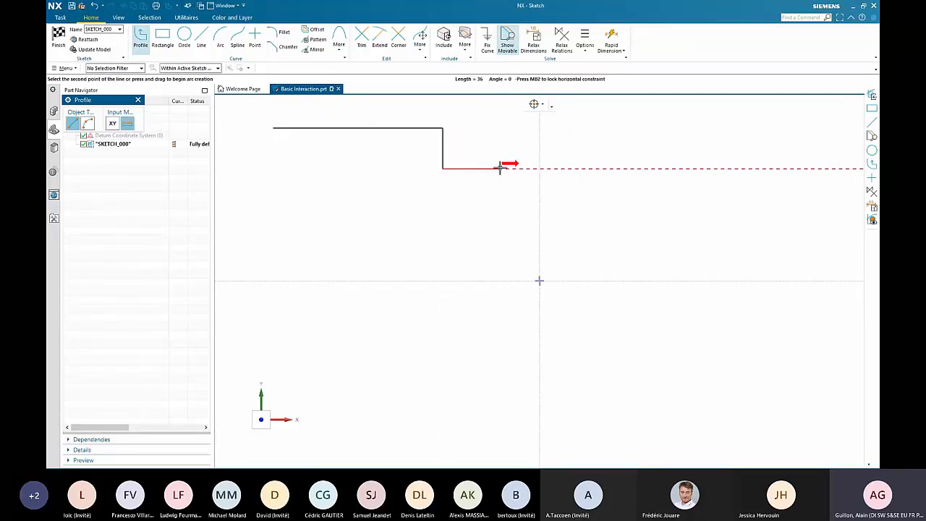
pyautogui.click(500, 169)
pyautogui.click(500, 318)
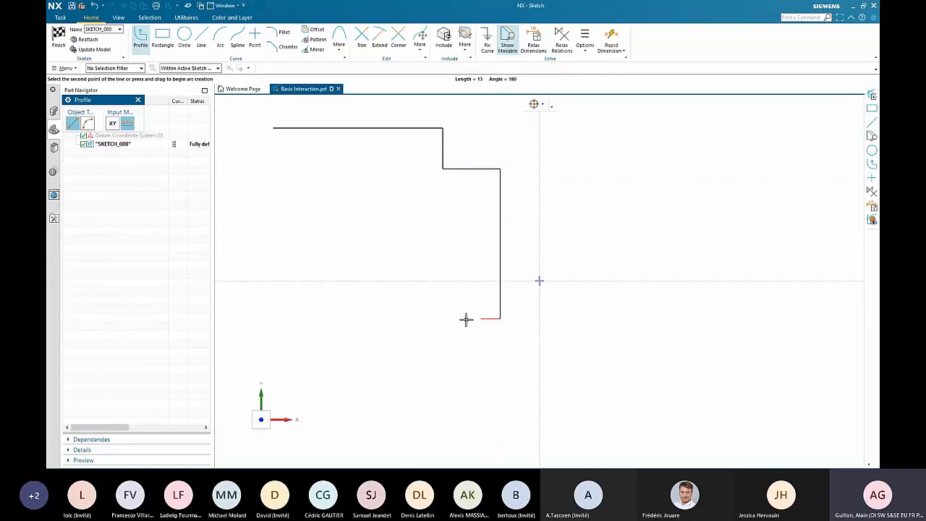
pyautogui.click(405, 317)
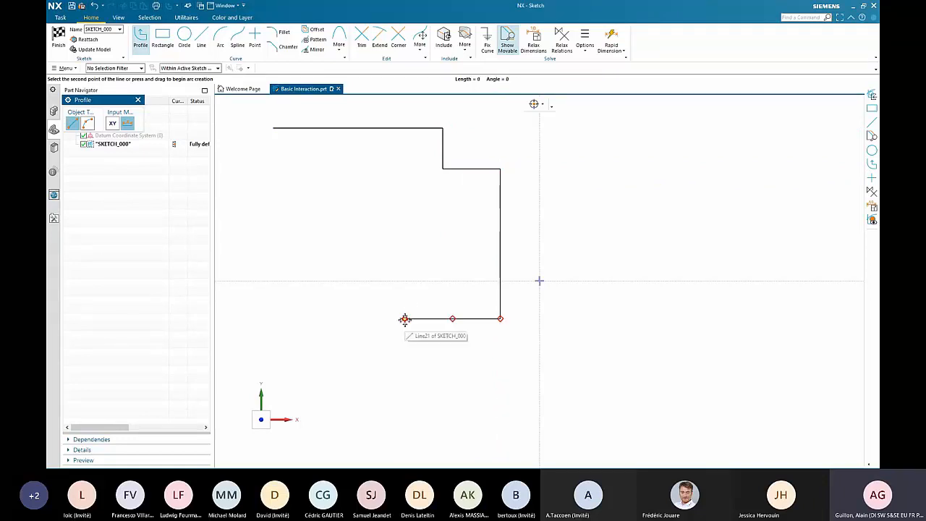
# - Continue the profile with a 90° arc of radius about 19 and a tangent horizontal line, and close it at the start point
pyautogui.moveTo(405, 319); pyautogui.dragTo(402, 290)
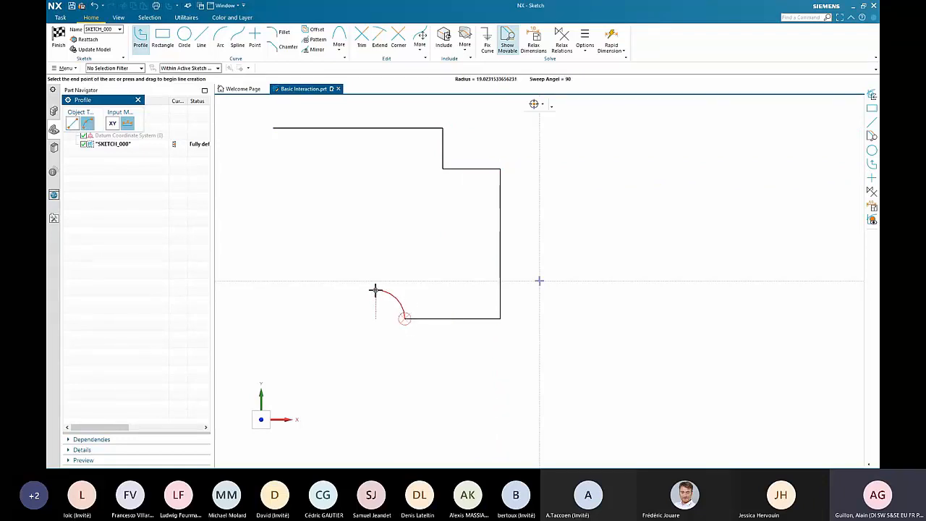
pyautogui.click(375, 290)
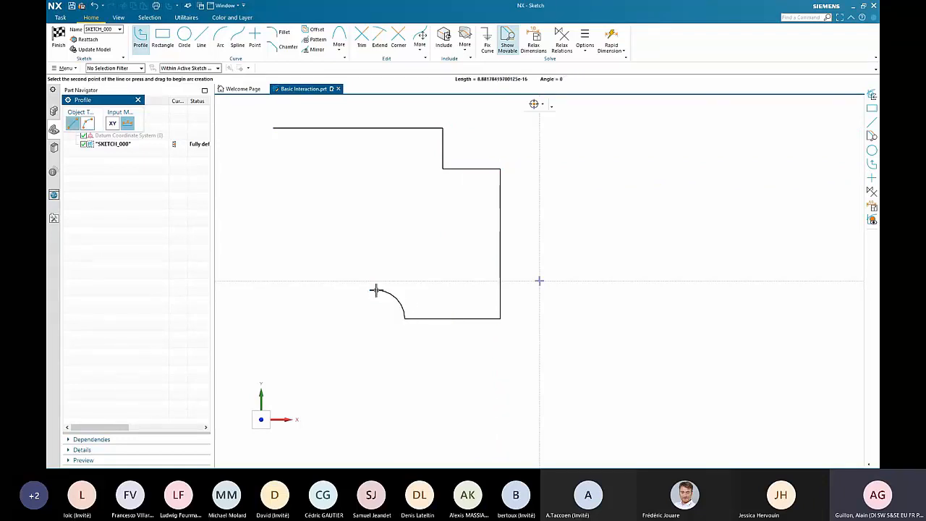
pyautogui.click(262, 290)
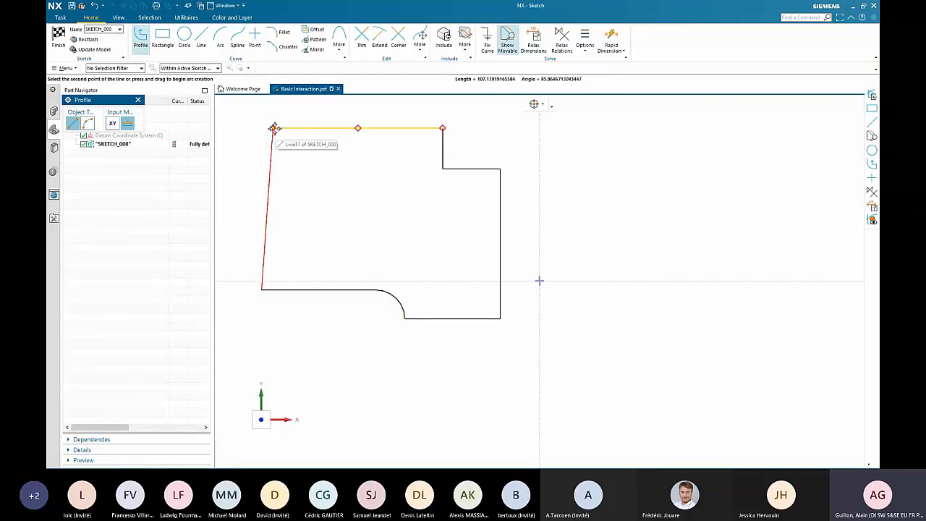
pyautogui.click(274, 128)
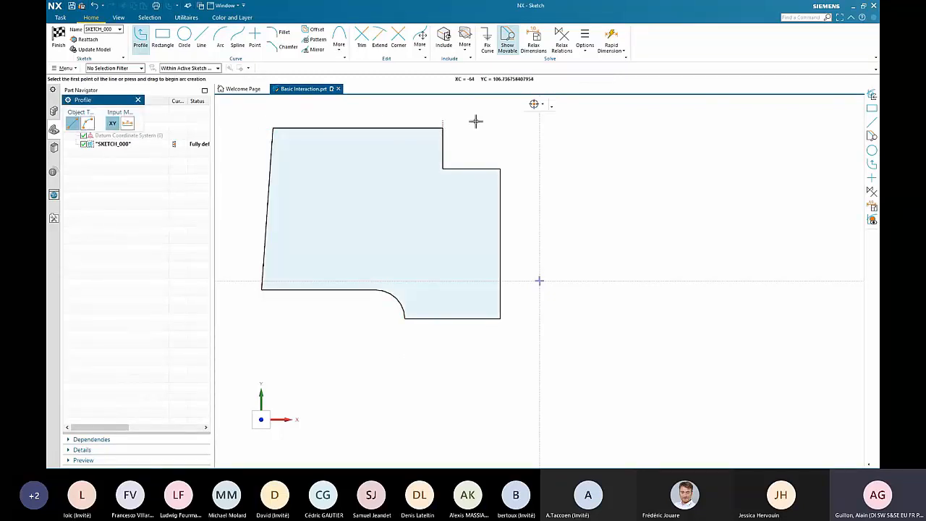
pyautogui.press('Escape')
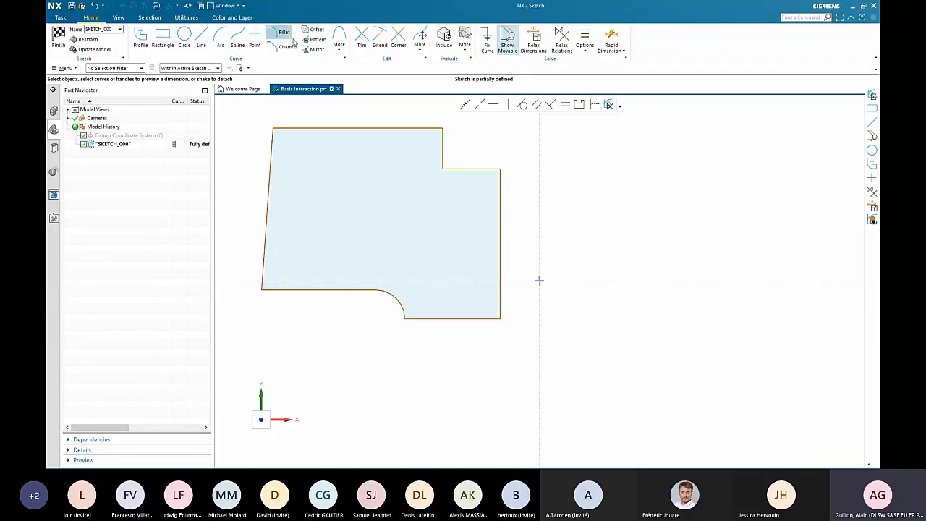
pyautogui.click(509, 46)
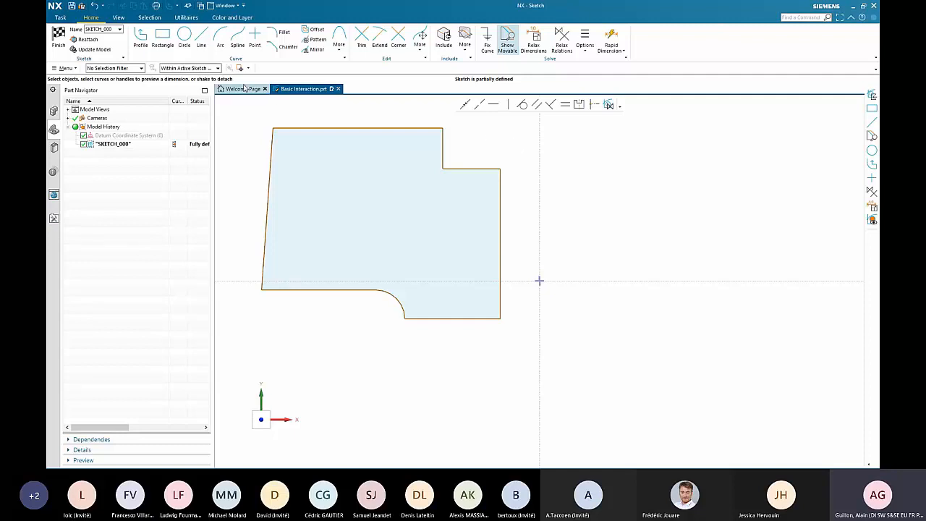
pyautogui.click(203, 40)
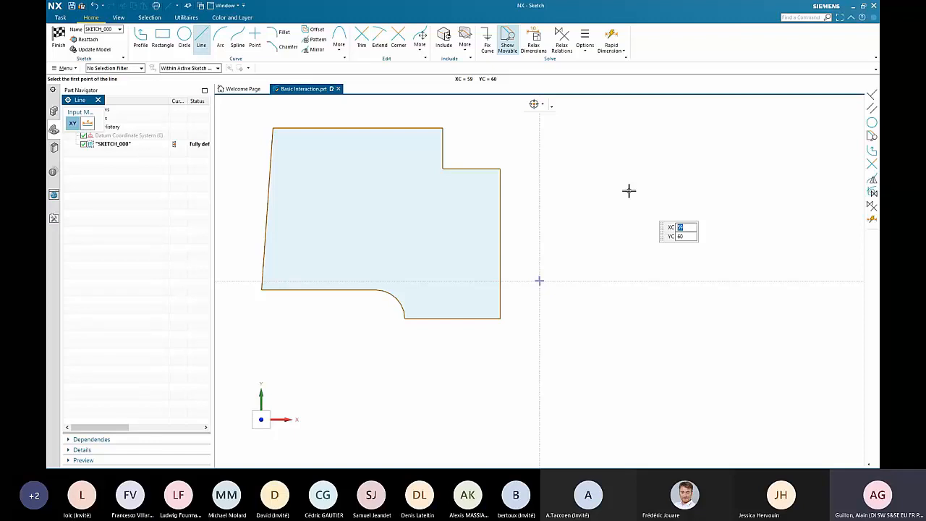
pyautogui.press('Escape')
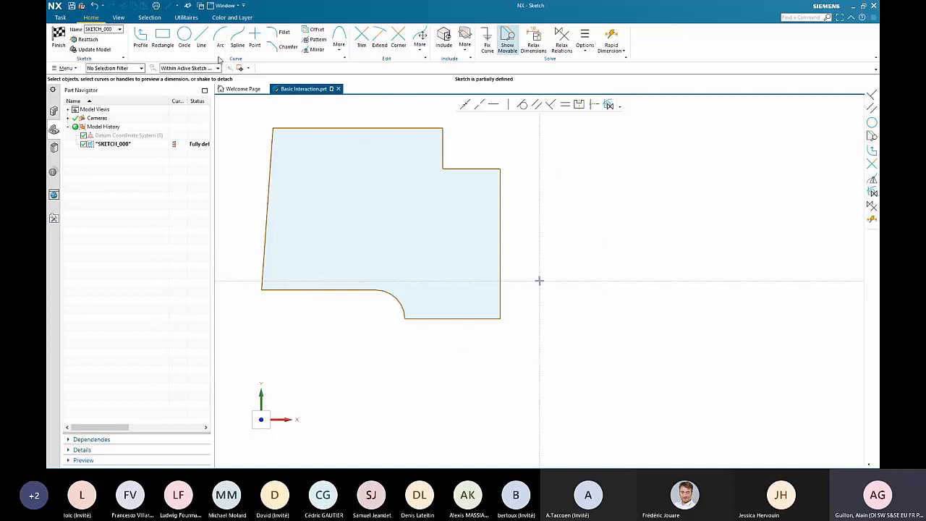
# - Draw two parallel slanted lines beside the closed profile, the lower one about 120 long at about 18°
pyautogui.press('l')
pyautogui.click(612, 187)
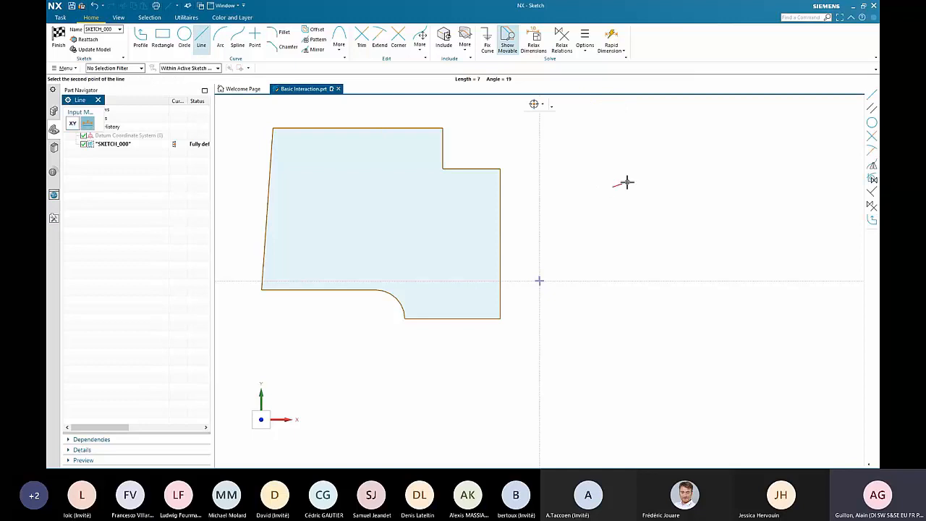
pyautogui.click(773, 136)
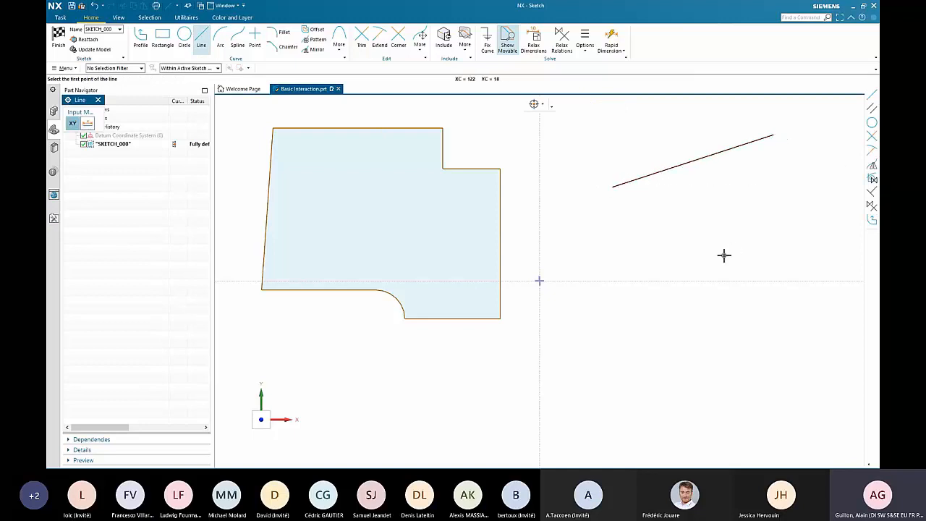
pyautogui.click(633, 260)
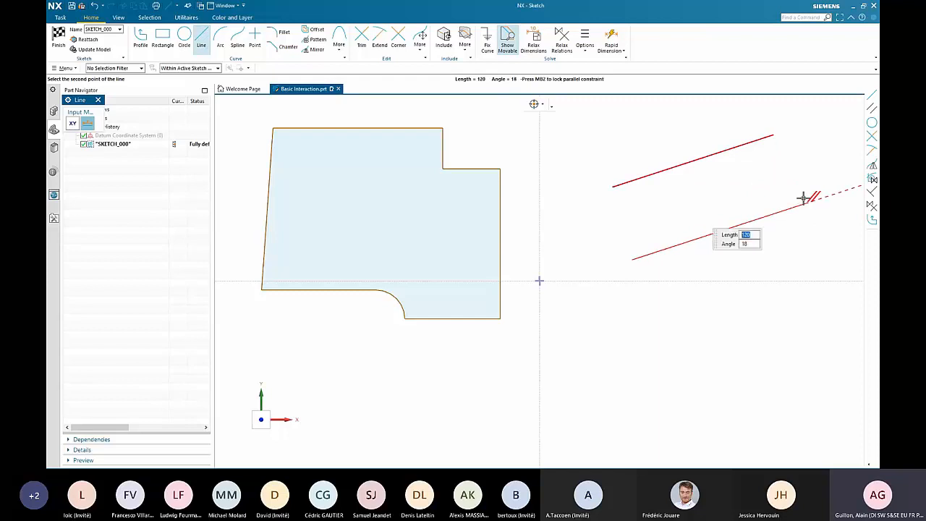
pyautogui.click(805, 205)
pyautogui.press('Escape')
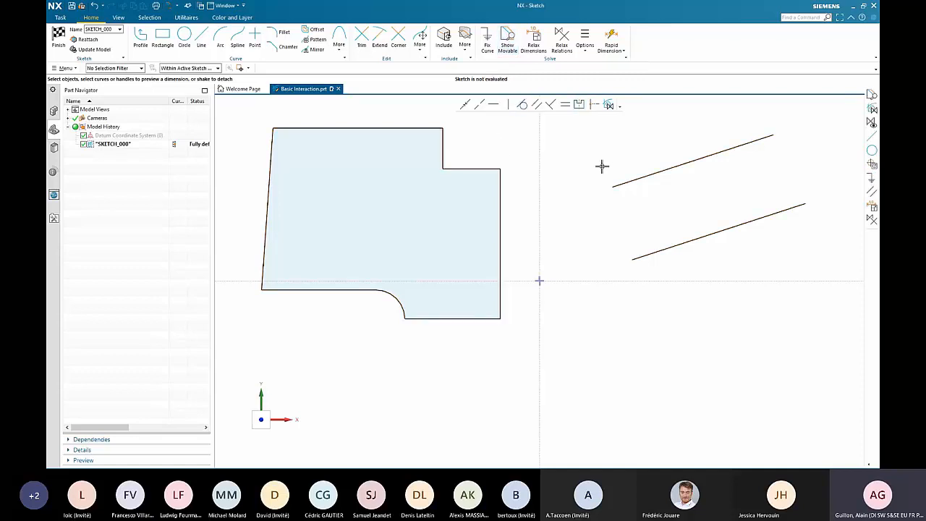
# - Show the movable curves, and shift the lower slanted line upward and the profile's right vertical edge inward
pyautogui.click(507, 42)
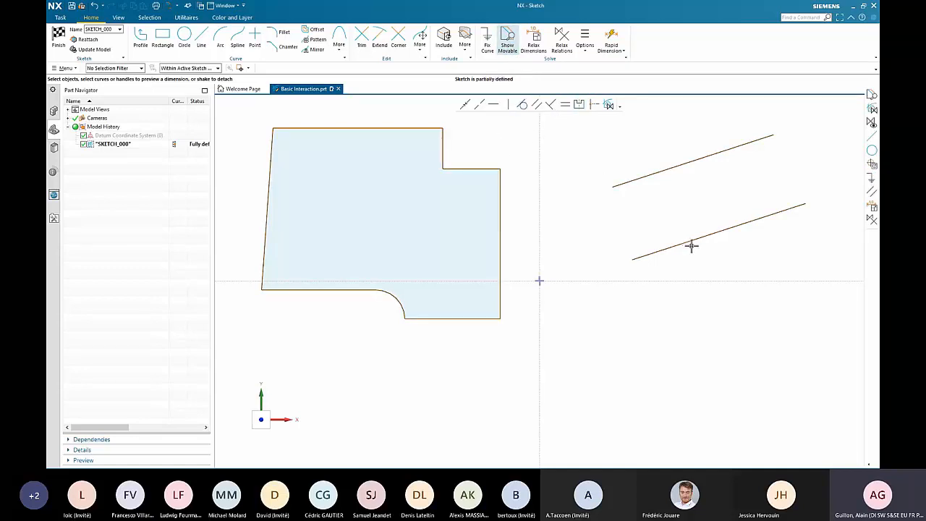
pyautogui.moveTo(691, 241)
pyautogui.mouseDown()
pyautogui.moveTo(707, 246)
pyautogui.moveTo(699, 221)
pyautogui.mouseUp()
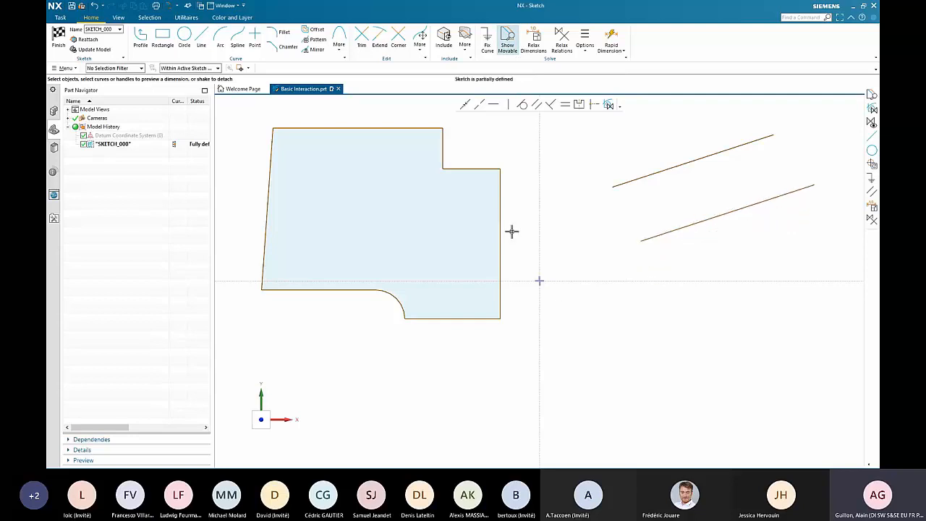
pyautogui.moveTo(502, 227)
pyautogui.mouseDown()
pyautogui.moveTo(519, 231)
pyautogui.moveTo(479, 234)
pyautogui.moveTo(490, 236)
pyautogui.mouseUp()
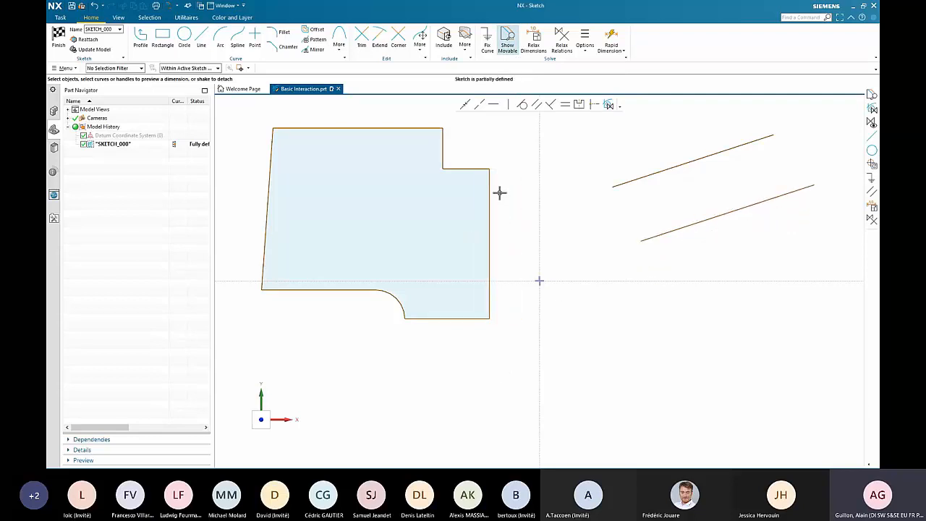
# - Fix the profile's top horizontal edge with Fix Curve
pyautogui.click(489, 52)
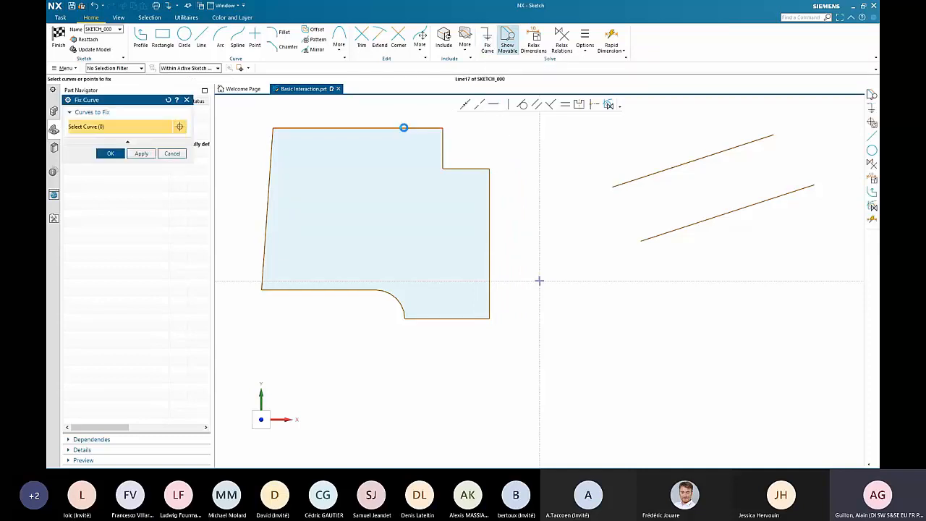
pyautogui.click(404, 127)
pyautogui.middleClick(434, 120)
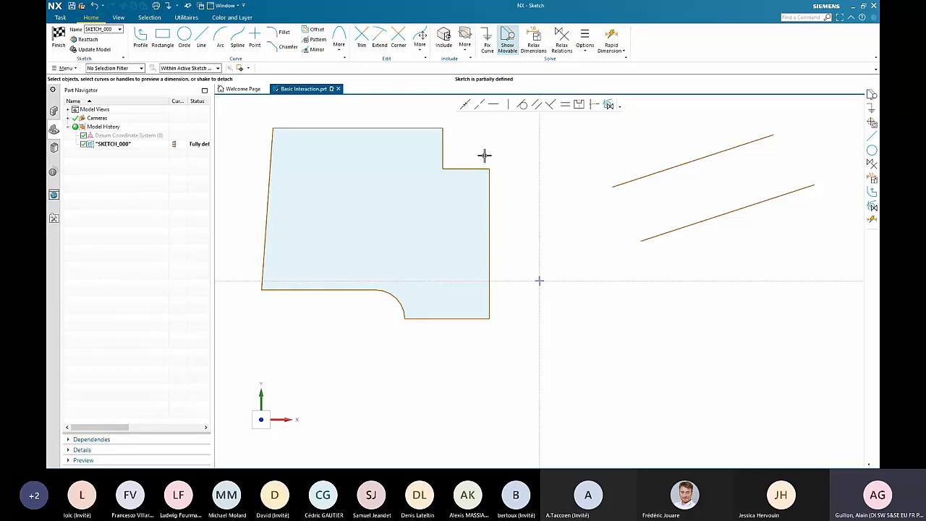
# - Release the fixed top horizontal edge of the profile
pyautogui.click(487, 40)
pyautogui.click(420, 128)
pyautogui.middleClick(420, 126)
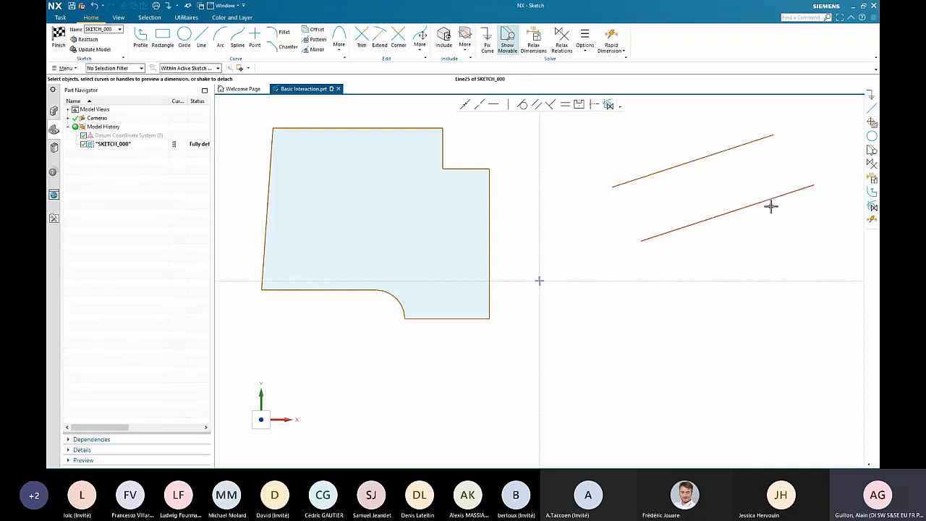
# - Move the two parallel lines farther apart and swing their right endpoints to change their common slope
pyautogui.moveTo(771, 204); pyautogui.dragTo(773, 229)
pyautogui.moveTo(734, 149); pyautogui.dragTo(714, 134)
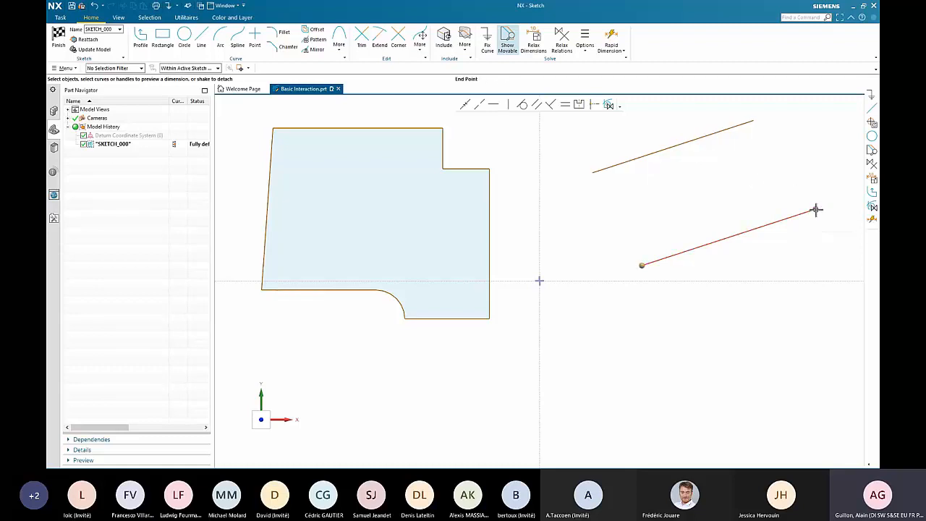
pyautogui.moveTo(816, 209)
pyautogui.mouseDown()
pyautogui.moveTo(804, 180)
pyautogui.moveTo(818, 248)
pyautogui.moveTo(800, 180)
pyautogui.moveTo(779, 162)
pyautogui.moveTo(815, 241)
pyautogui.moveTo(806, 224)
pyautogui.moveTo(765, 200)
pyautogui.moveTo(823, 193)
pyautogui.moveTo(836, 244)
pyautogui.moveTo(806, 248)
pyautogui.moveTo(797, 201)
pyautogui.mouseUp()
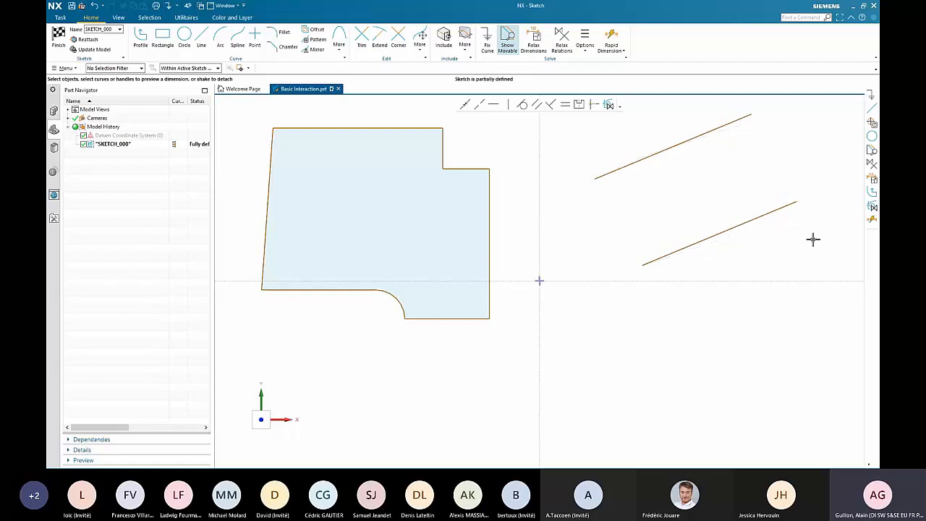
pyautogui.click(751, 113)
pyautogui.moveTo(751, 113); pyautogui.dragTo(757, 148)
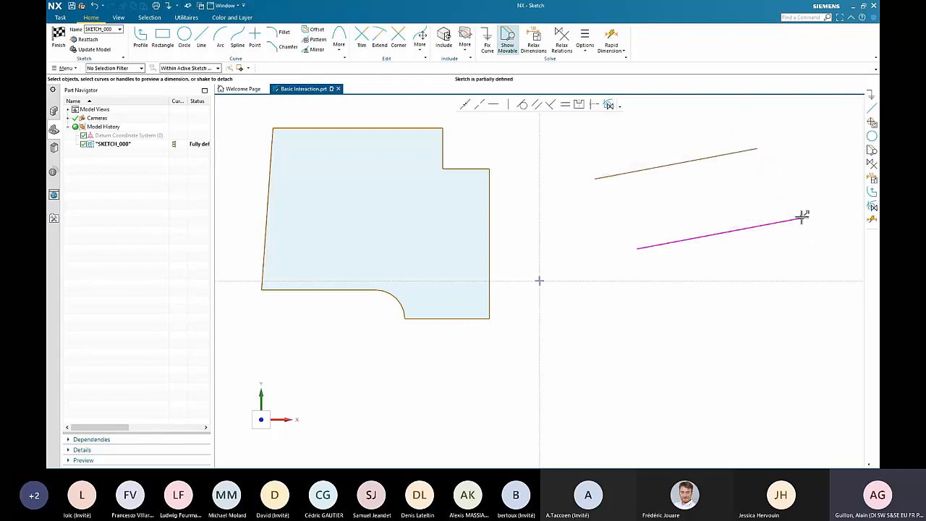
# - Relax the lower line's found parallel relation and move its endpoints freely until it crosses the upper line
pyautogui.click(802, 218)
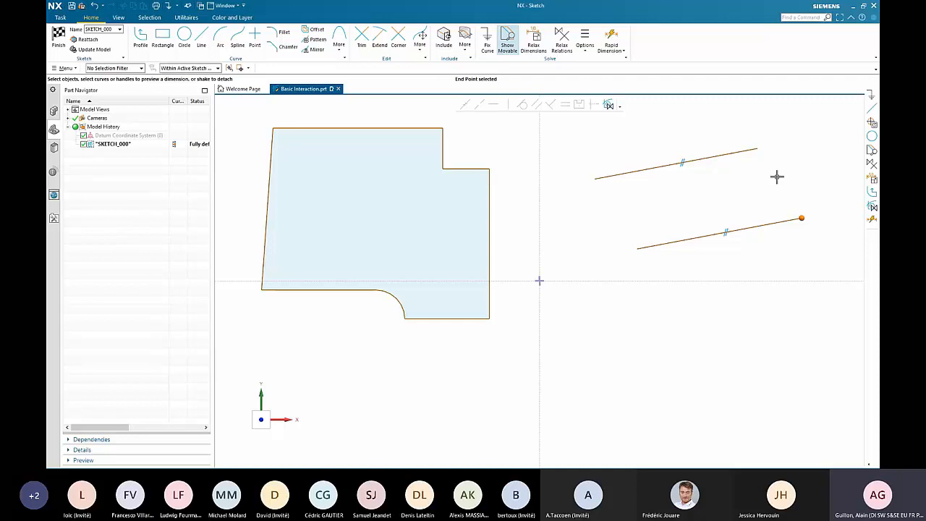
pyautogui.click(726, 231)
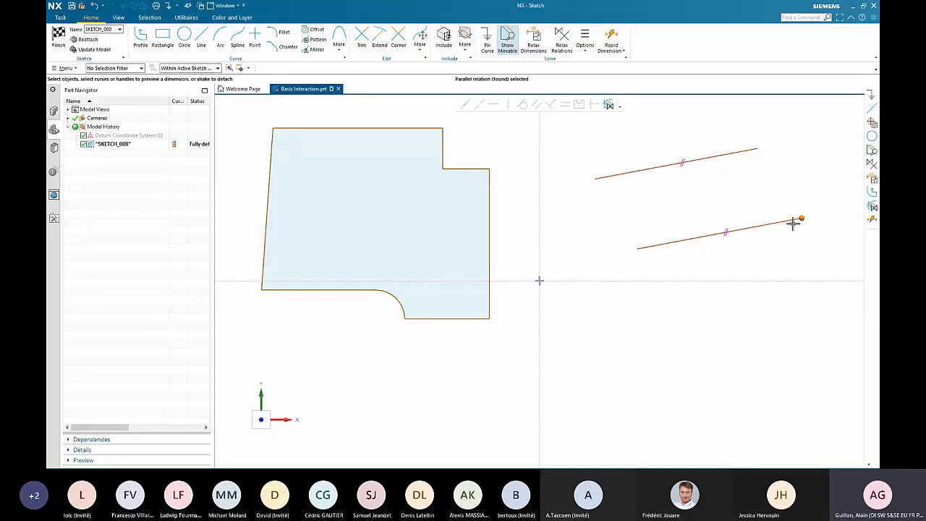
pyautogui.moveTo(802, 217); pyautogui.dragTo(799, 182)
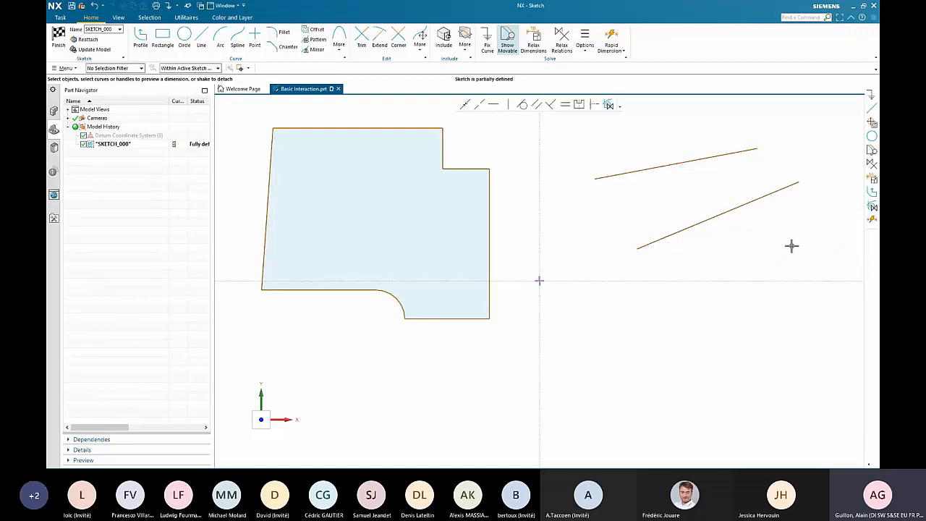
pyautogui.click(799, 183)
pyautogui.moveTo(800, 180)
pyautogui.mouseDown()
pyautogui.moveTo(821, 231)
pyautogui.moveTo(818, 212)
pyautogui.moveTo(815, 225)
pyautogui.mouseUp()
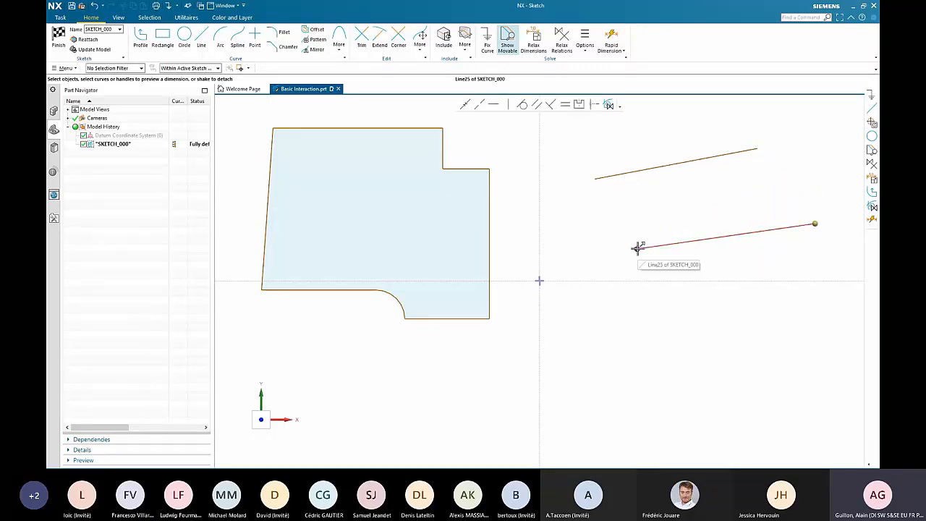
pyautogui.moveTo(644, 248); pyautogui.dragTo(641, 145)
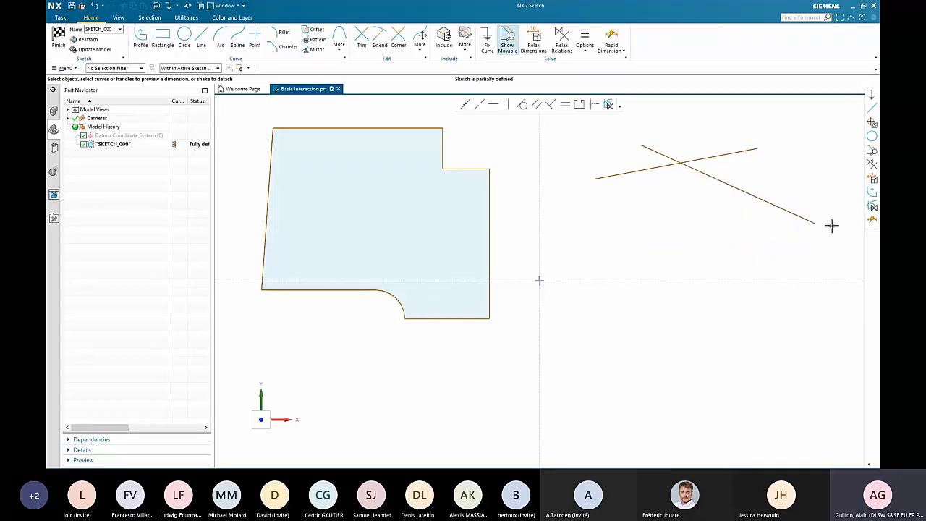
# - Make the crossing line perpendicular to the other slanted line
pyautogui.click(816, 222)
pyautogui.click(721, 181)
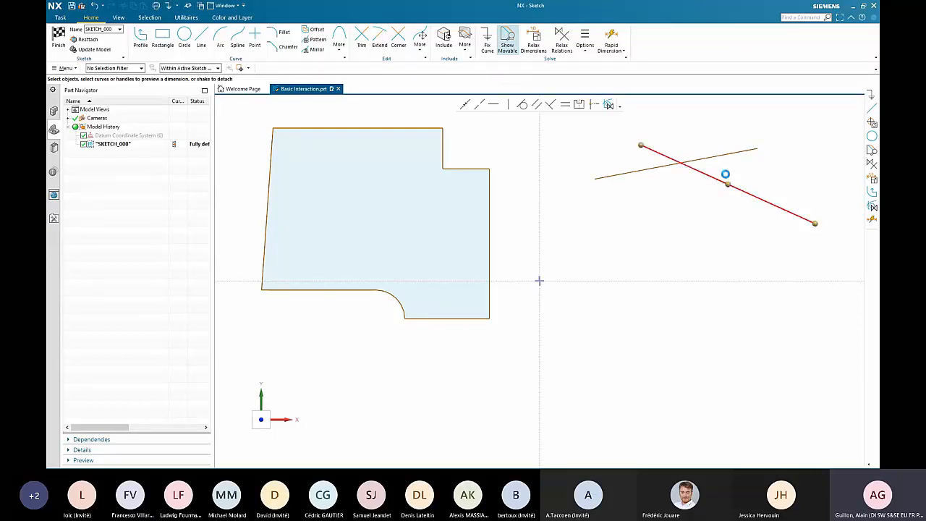
pyautogui.click(713, 158)
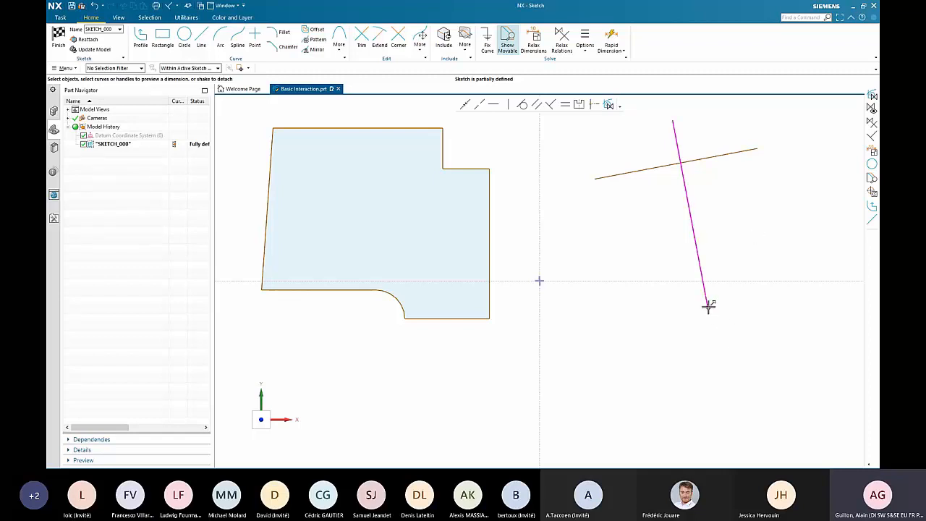
# - Extend the perpendicular line's lower end downward and pull its upper end below the slanted line
pyautogui.moveTo(708, 305)
pyautogui.mouseDown()
pyautogui.moveTo(734, 308)
pyautogui.moveTo(677, 324)
pyautogui.moveTo(775, 317)
pyautogui.moveTo(751, 340)
pyautogui.moveTo(792, 341)
pyautogui.moveTo(717, 364)
pyautogui.moveTo(715, 341)
pyautogui.mouseUp()
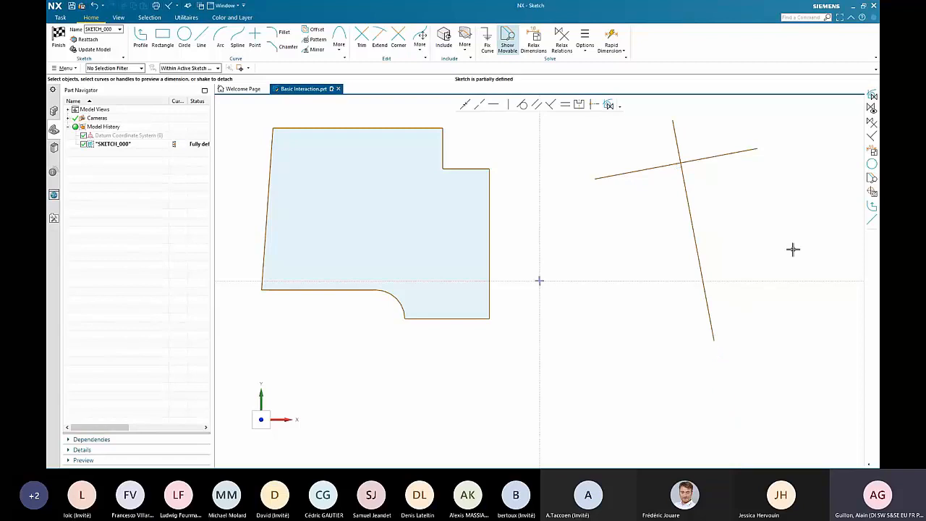
pyautogui.click(674, 123)
pyautogui.moveTo(674, 121)
pyautogui.mouseDown()
pyautogui.moveTo(694, 211)
pyautogui.moveTo(684, 206)
pyautogui.moveTo(692, 202)
pyautogui.mouseUp()
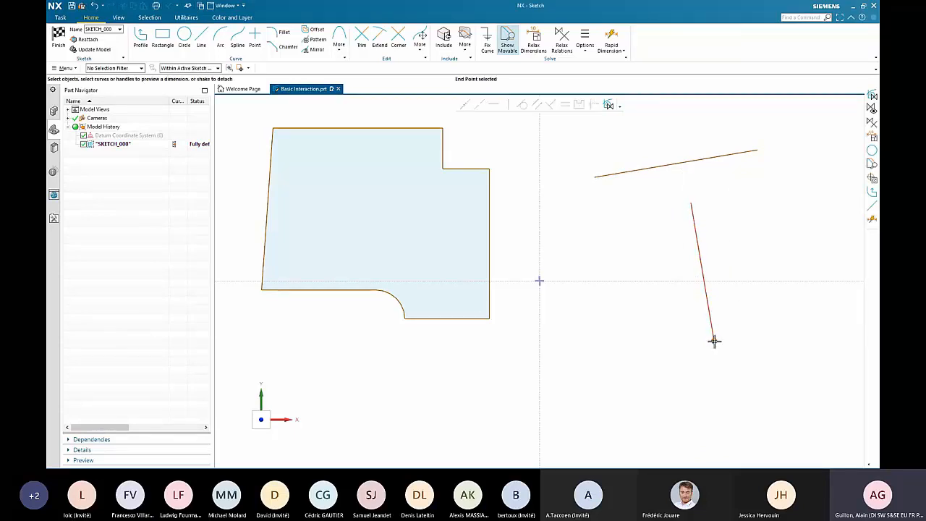
# - Swing the lower line off square, then make it perpendicular to the upper slanted line with Create Persistent Relations enabled
pyautogui.moveTo(714, 342)
pyautogui.mouseDown()
pyautogui.moveTo(750, 327)
pyautogui.moveTo(657, 331)
pyautogui.moveTo(763, 325)
pyautogui.moveTo(657, 325)
pyautogui.moveTo(751, 320)
pyautogui.mouseUp()
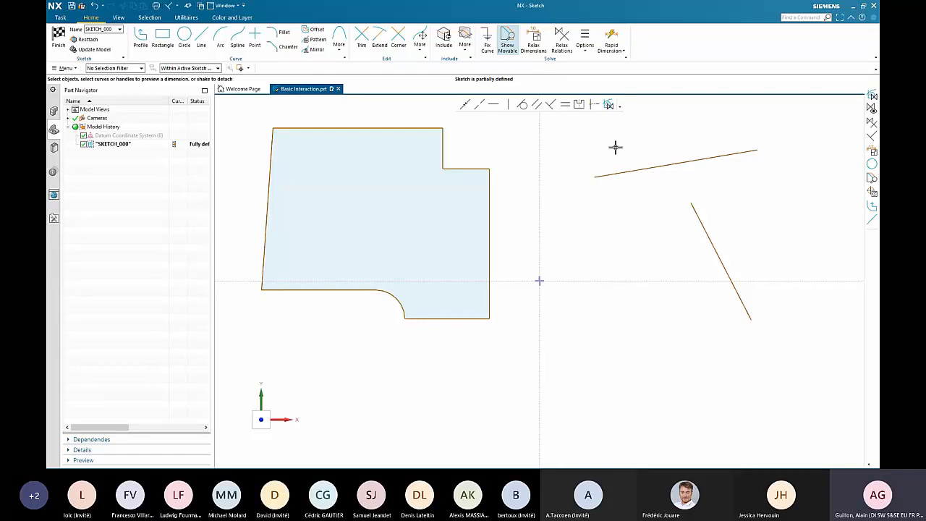
pyautogui.click(610, 107)
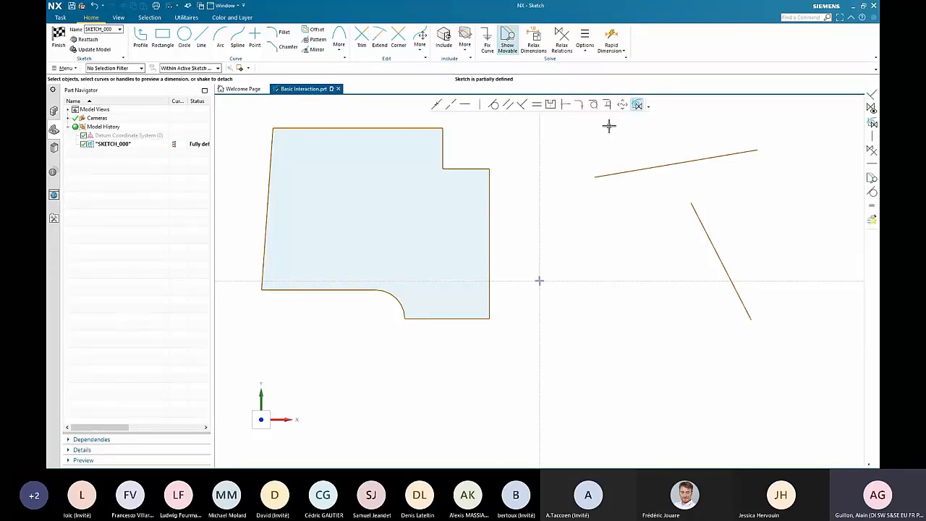
pyautogui.click(693, 205)
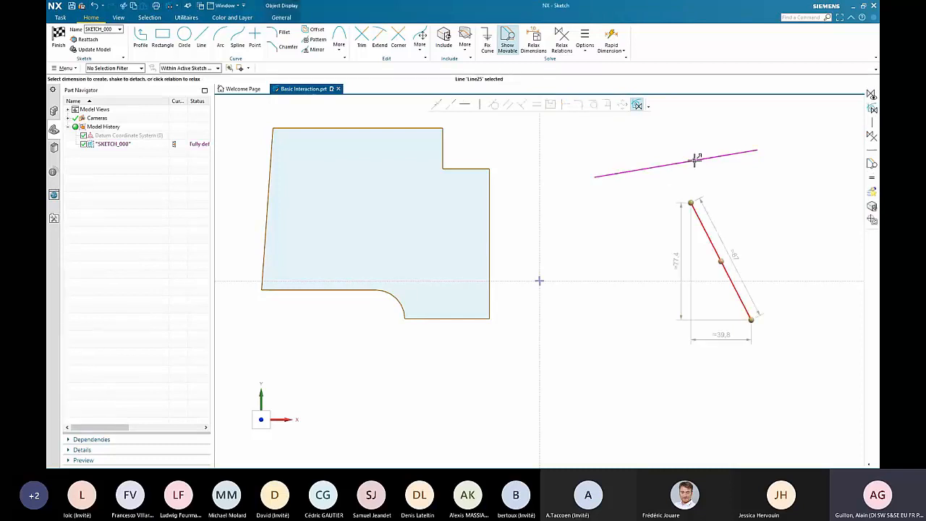
pyautogui.click(695, 160)
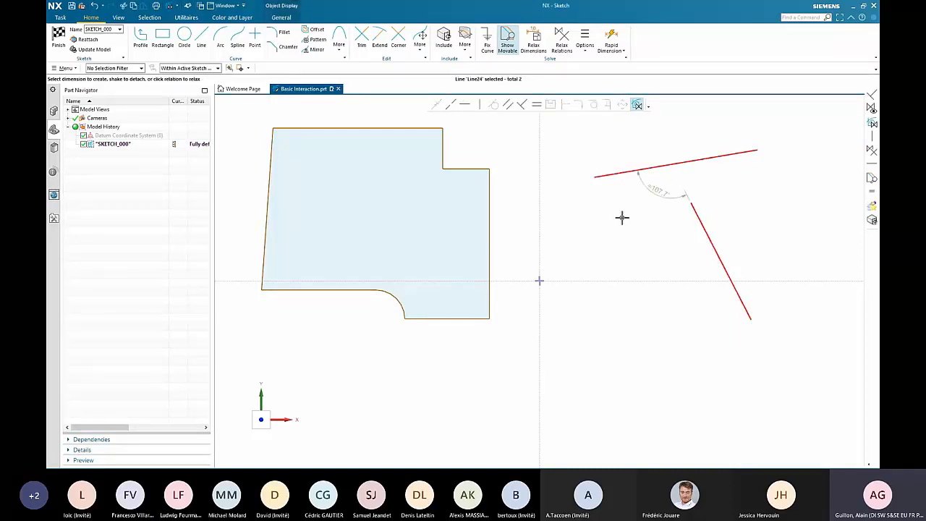
pyautogui.click(522, 105)
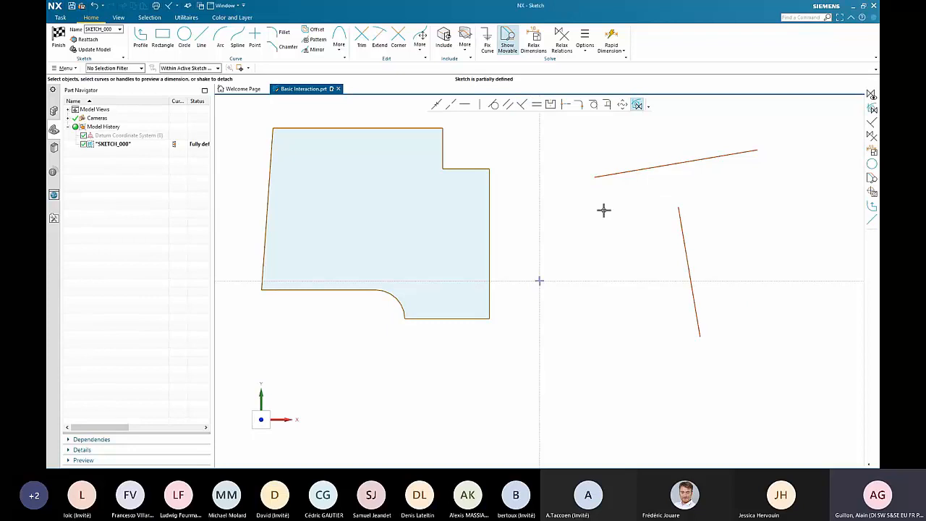
# - Turn on the display of persistent relations and swing the lower line's bottom end so both perpendicular lines rotate together
pyautogui.click(587, 41)
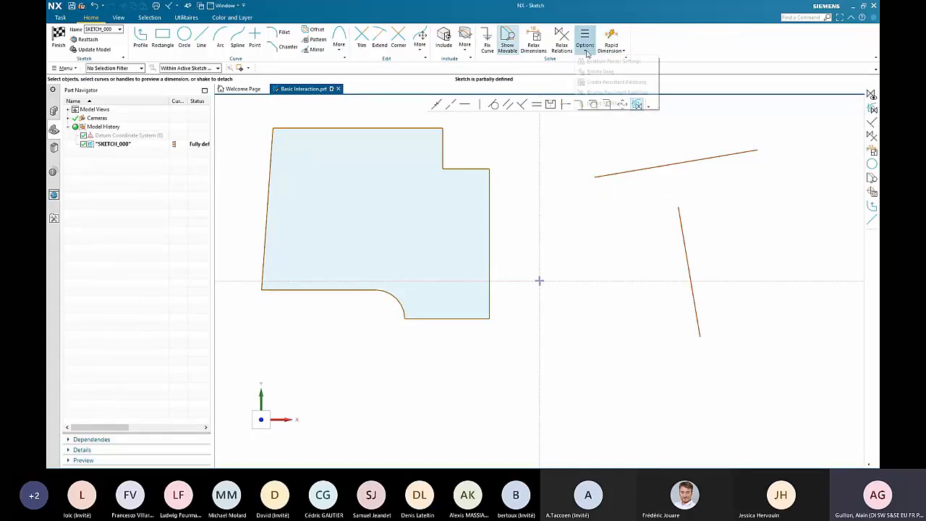
pyautogui.click(596, 86)
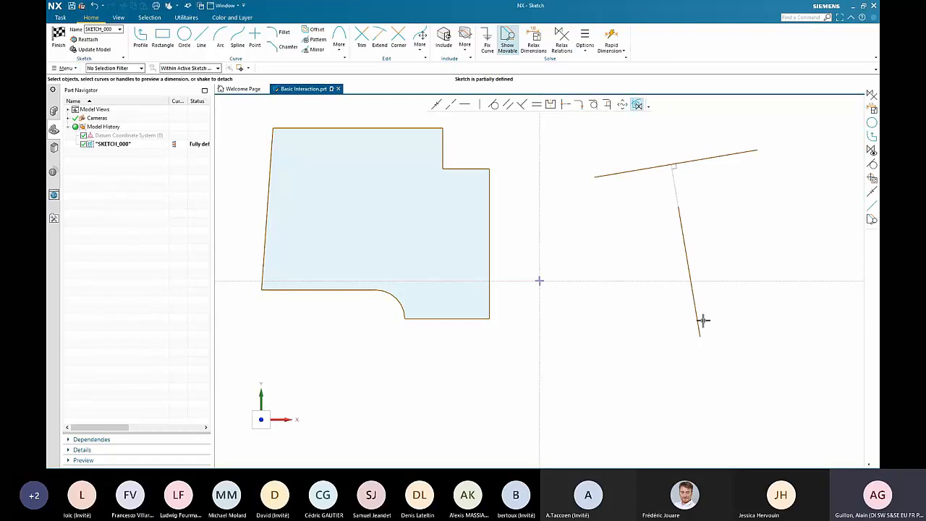
pyautogui.moveTo(700, 336)
pyautogui.mouseDown()
pyautogui.moveTo(734, 319)
pyautogui.moveTo(698, 323)
pyautogui.moveTo(697, 314)
pyautogui.moveTo(759, 265)
pyautogui.moveTo(736, 300)
pyautogui.moveTo(707, 319)
pyautogui.mouseUp()
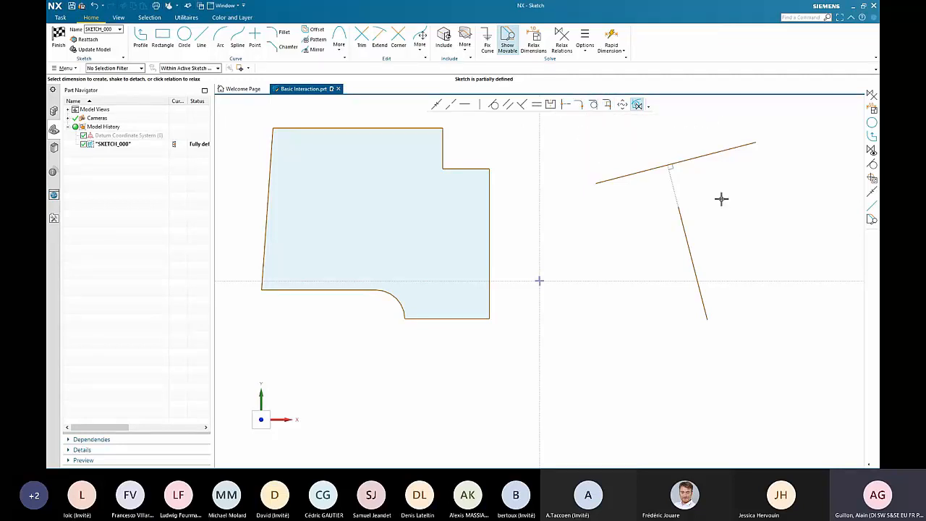
# - Delete the persistent perpendicular relation and move the lower line up and to the right
pyautogui.click(674, 190)
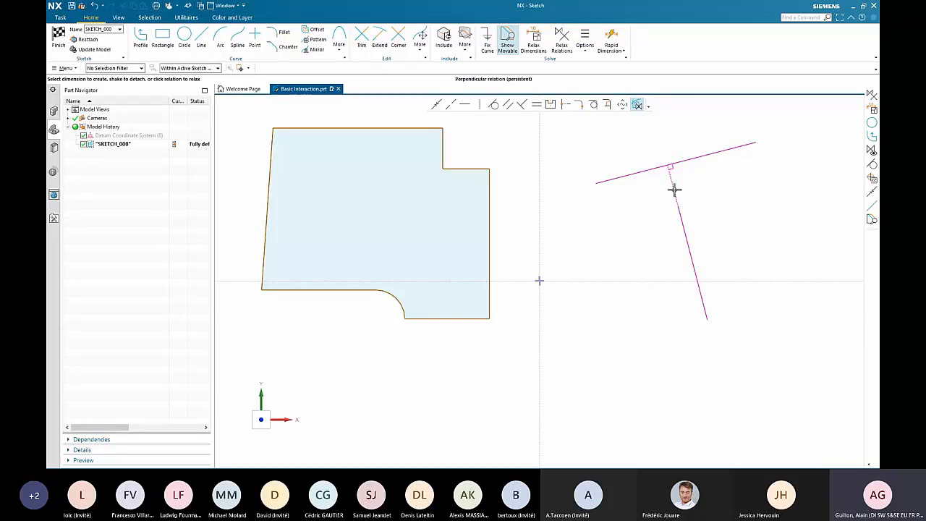
pyautogui.click(714, 196)
pyautogui.moveTo(694, 265)
pyautogui.mouseDown()
pyautogui.moveTo(721, 240)
pyautogui.moveTo(728, 244)
pyautogui.mouseUp()
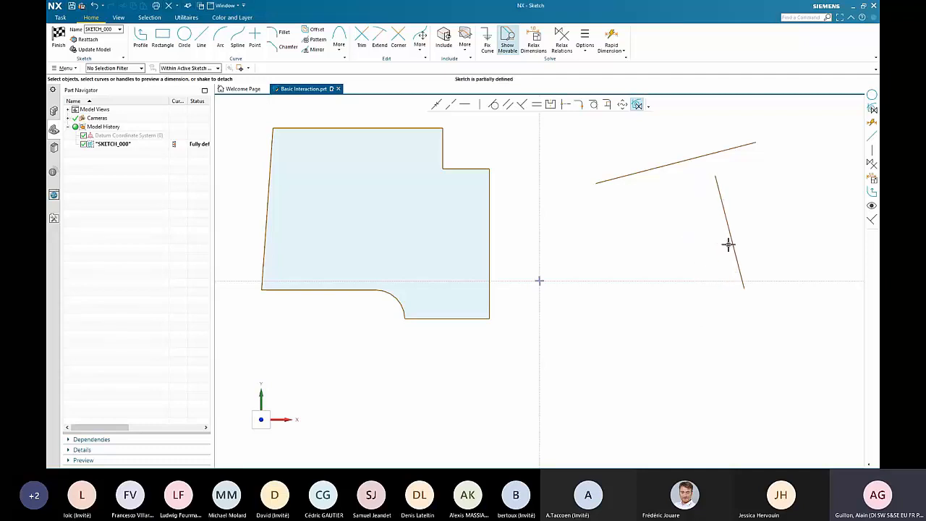
# - Draw two concentric circles below the lines, about 65 mm and about 56 mm in diameter
pyautogui.click(184, 36)
pyautogui.click(661, 349)
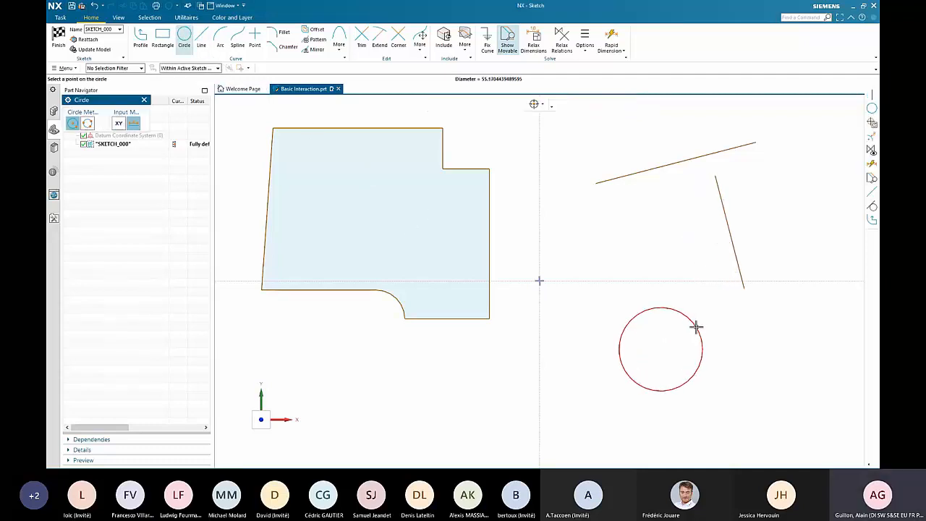
pyautogui.click(702, 323)
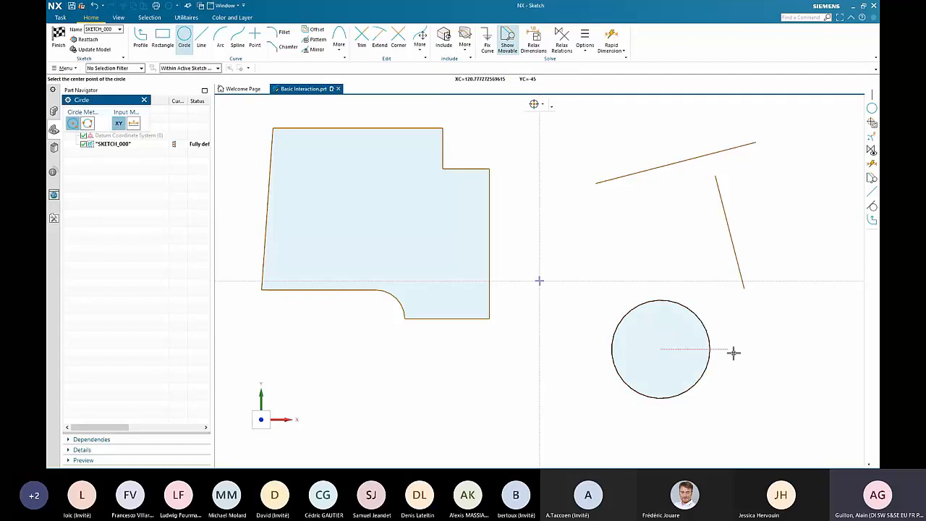
pyautogui.click(662, 350)
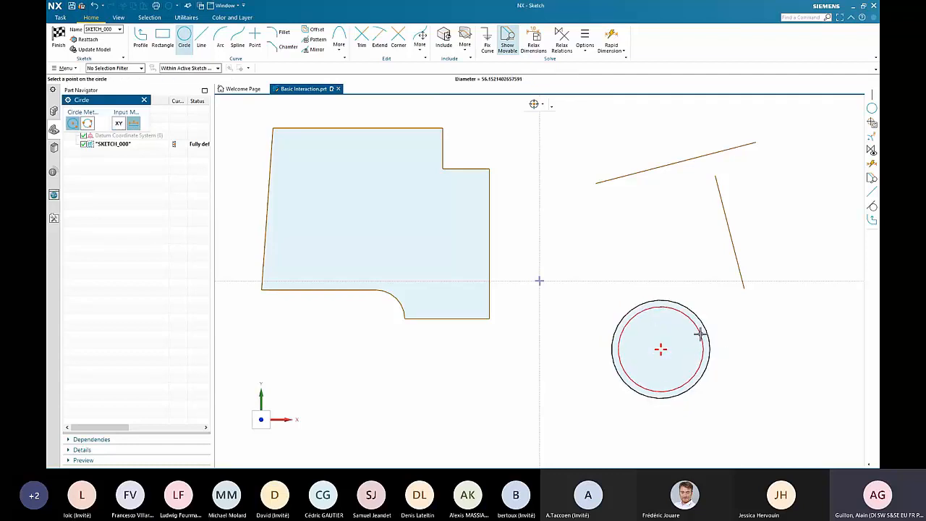
pyautogui.click(701, 333)
pyautogui.press('Escape')
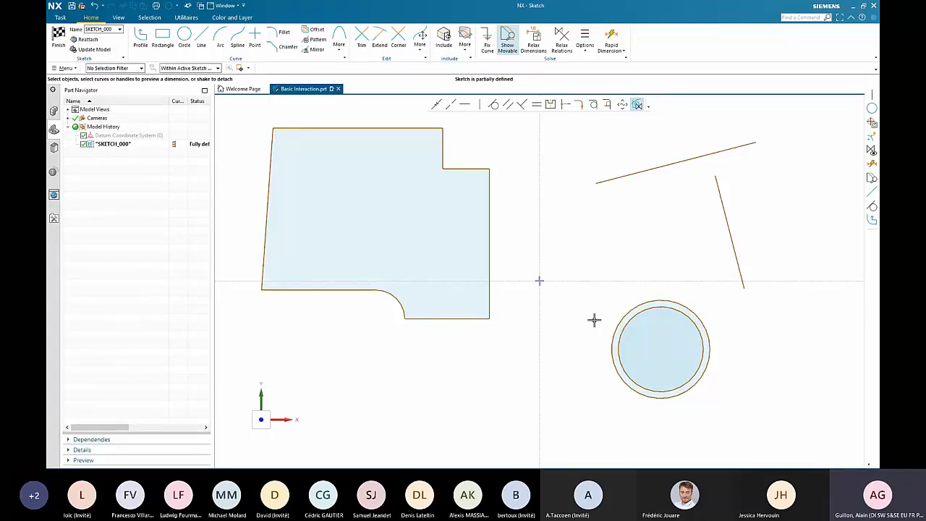
# - Move the concentric circles to the right by their shared center and enlarge the outer one to about 70 mm diameter
pyautogui.click(711, 345)
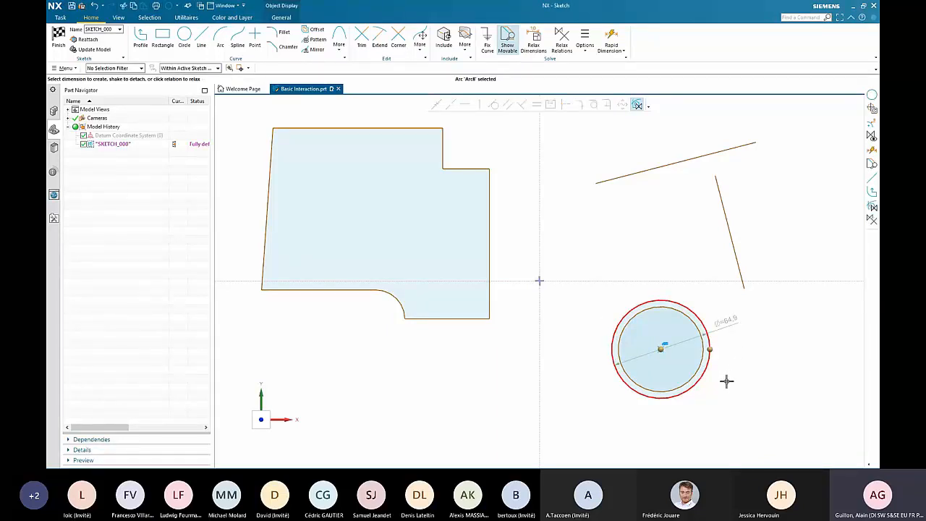
pyautogui.moveTo(661, 351); pyautogui.dragTo(716, 355)
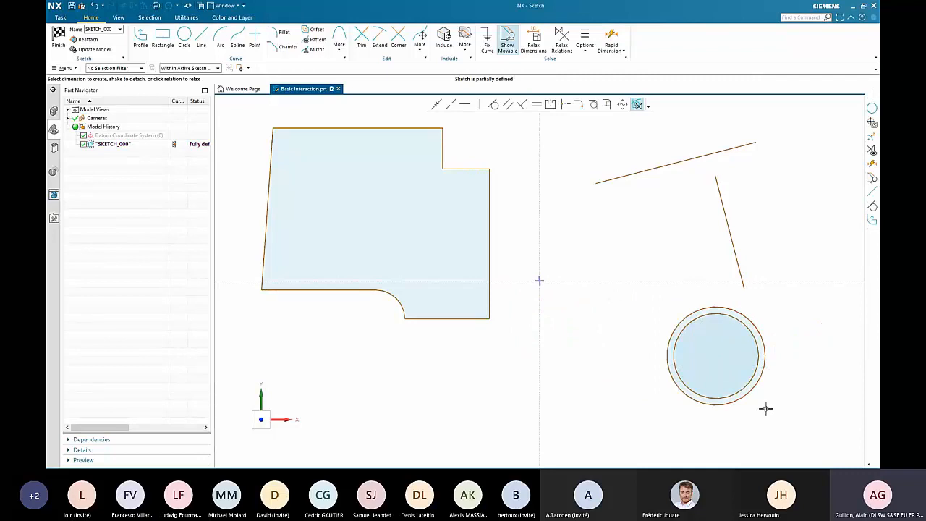
pyautogui.click(765, 375)
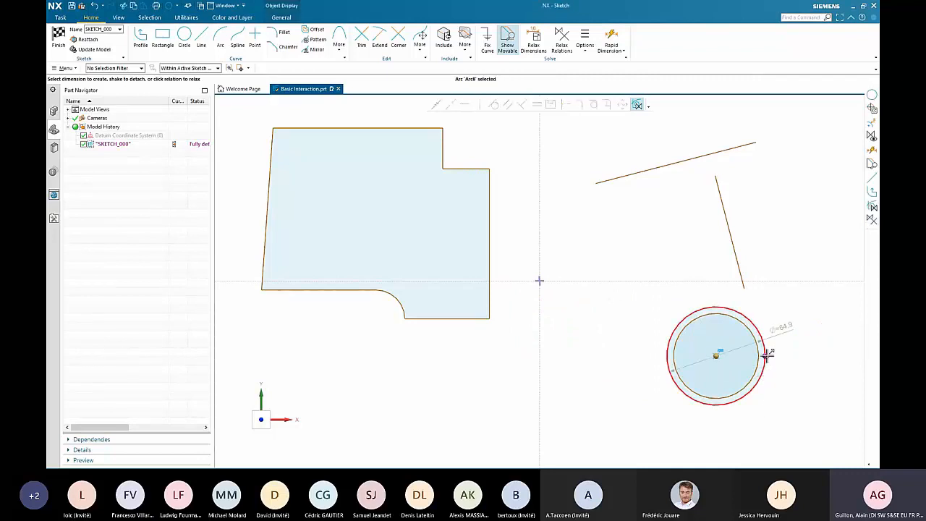
pyautogui.moveTo(769, 355)
pyautogui.mouseDown()
pyautogui.moveTo(790, 358)
pyautogui.moveTo(759, 362)
pyautogui.moveTo(782, 368)
pyautogui.moveTo(768, 368)
pyautogui.mouseUp()
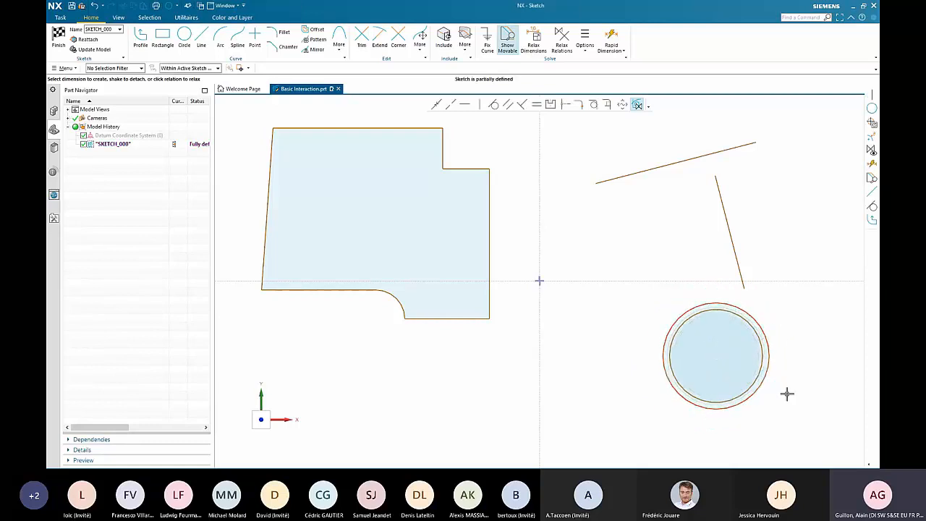
pyautogui.click(768, 363)
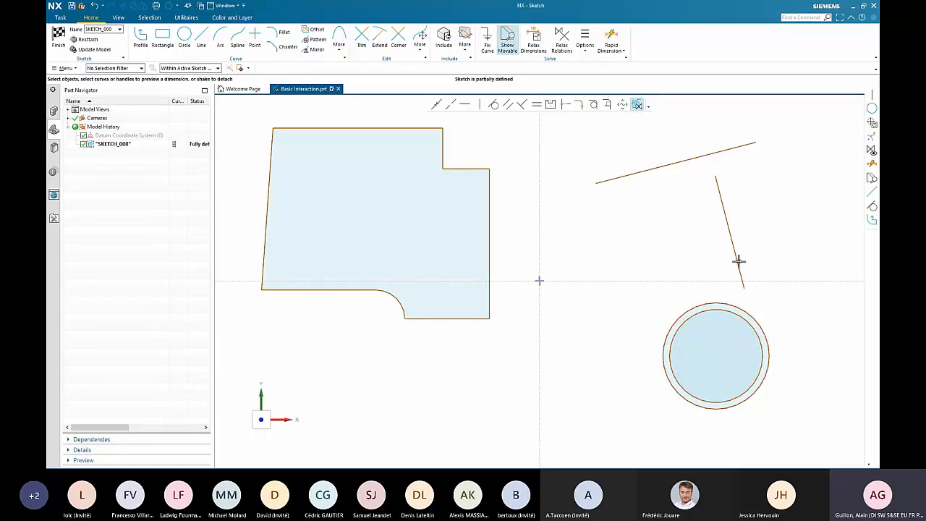
# - Attach one line tangent to the inner circle and the other tangent to the outer circle, and join their upper ends
pyautogui.click(745, 286)
pyautogui.moveTo(745, 286); pyautogui.dragTo(666, 348)
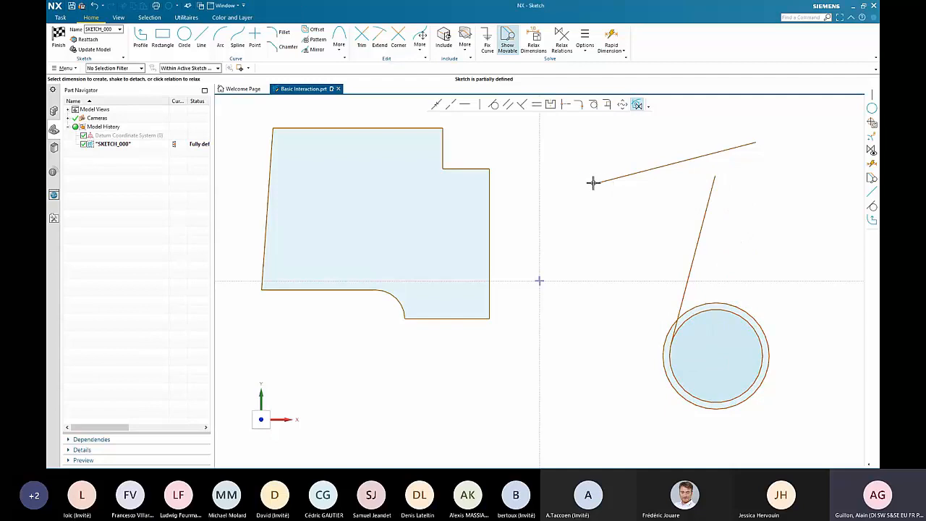
pyautogui.moveTo(595, 182); pyautogui.dragTo(768, 357)
pyautogui.click(756, 141)
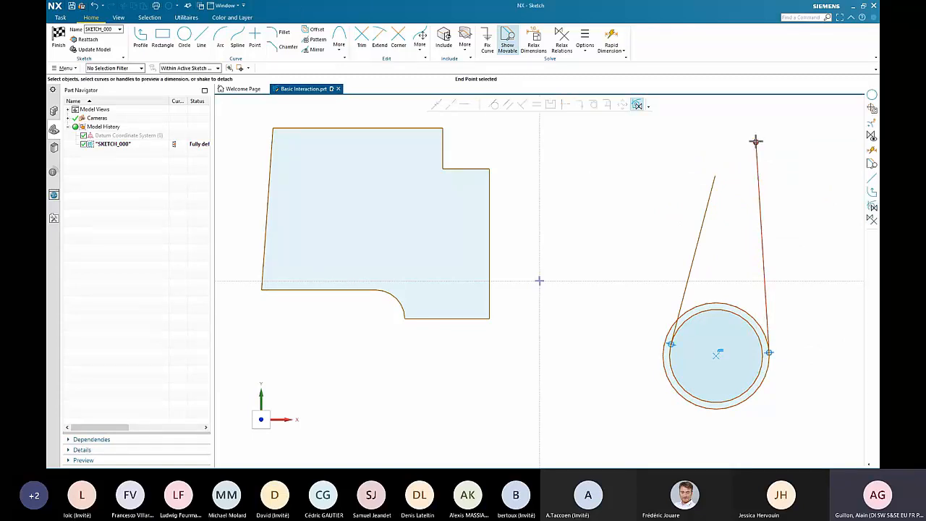
pyautogui.moveTo(756, 141); pyautogui.dragTo(715, 176)
# - Enlarge the outer circle further and shift the apex where the two tangent lines meet to the right
pyautogui.moveTo(662, 158); pyautogui.dragTo(662, 158, button='middle')
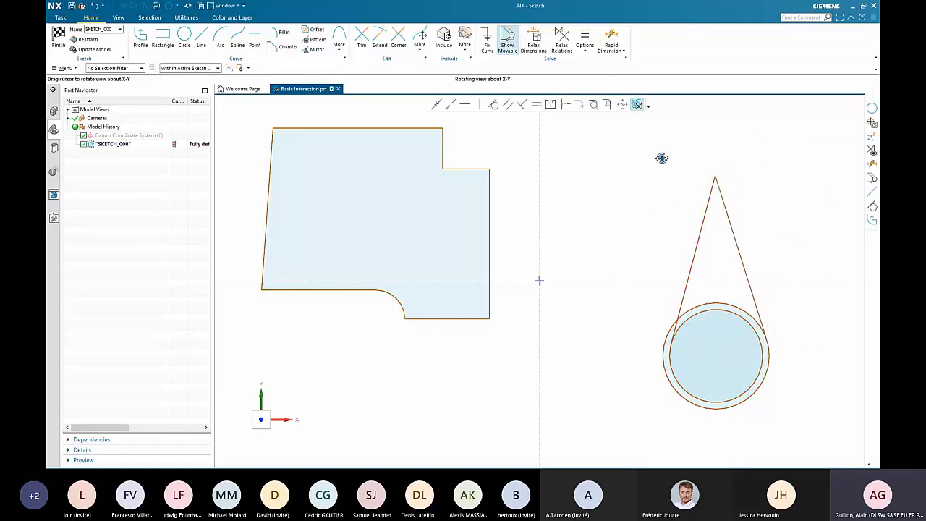
pyautogui.moveTo(794, 336); pyautogui.dragTo(779, 382, button='middle')
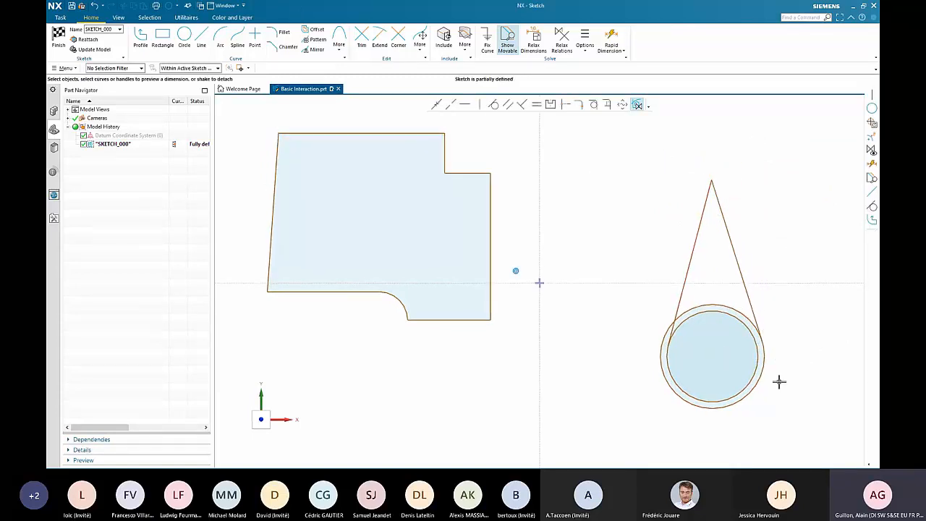
pyautogui.click(761, 379)
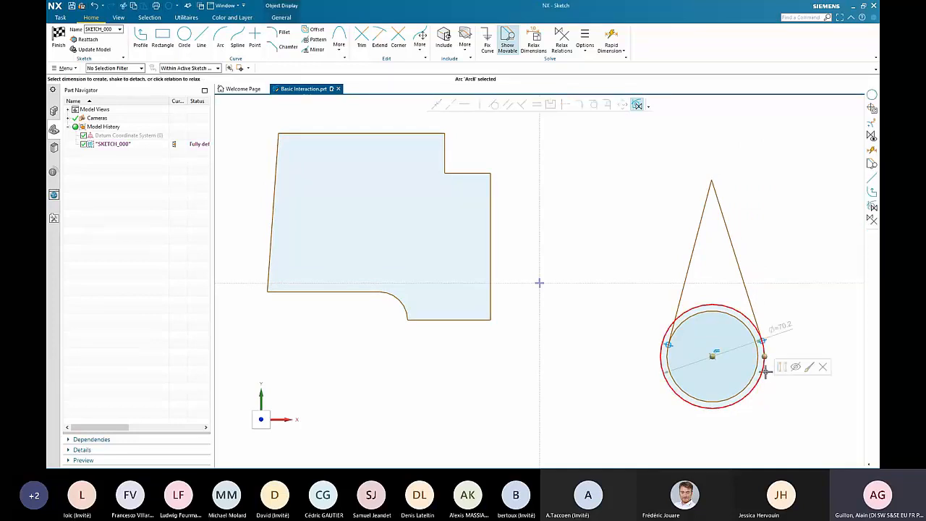
pyautogui.moveTo(765, 357)
pyautogui.mouseDown()
pyautogui.moveTo(801, 356)
pyautogui.moveTo(734, 362)
pyautogui.moveTo(783, 357)
pyautogui.mouseUp()
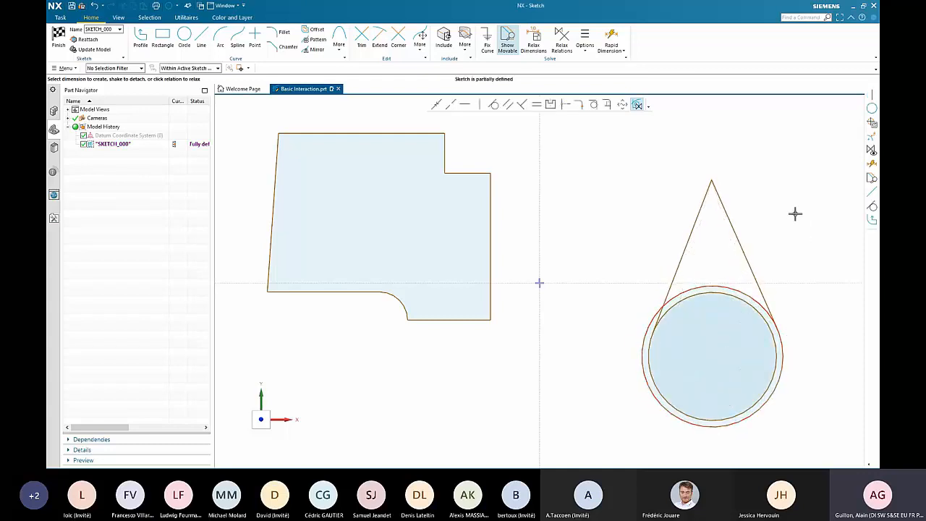
pyautogui.click(710, 183)
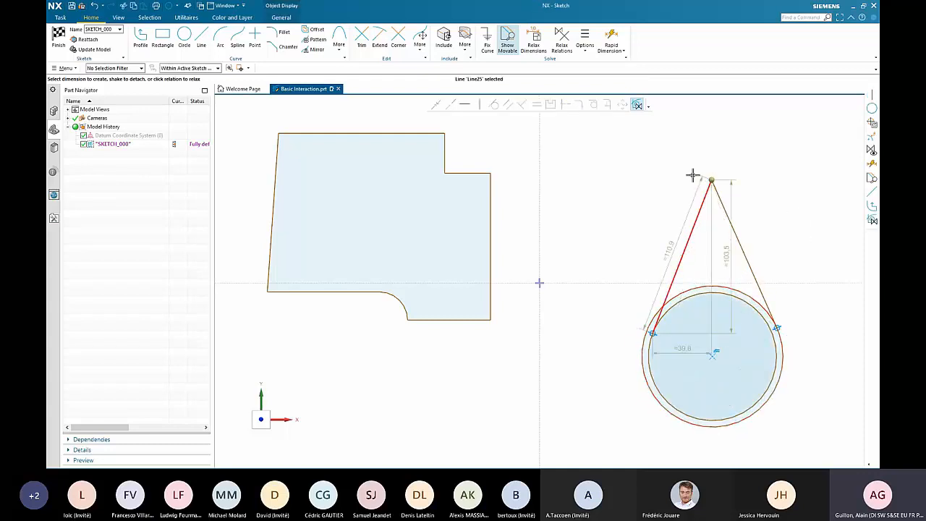
pyautogui.moveTo(693, 175)
pyautogui.mouseDown()
pyautogui.moveTo(664, 164)
pyautogui.moveTo(788, 227)
pyautogui.moveTo(761, 181)
pyautogui.moveTo(776, 163)
pyautogui.mouseUp()
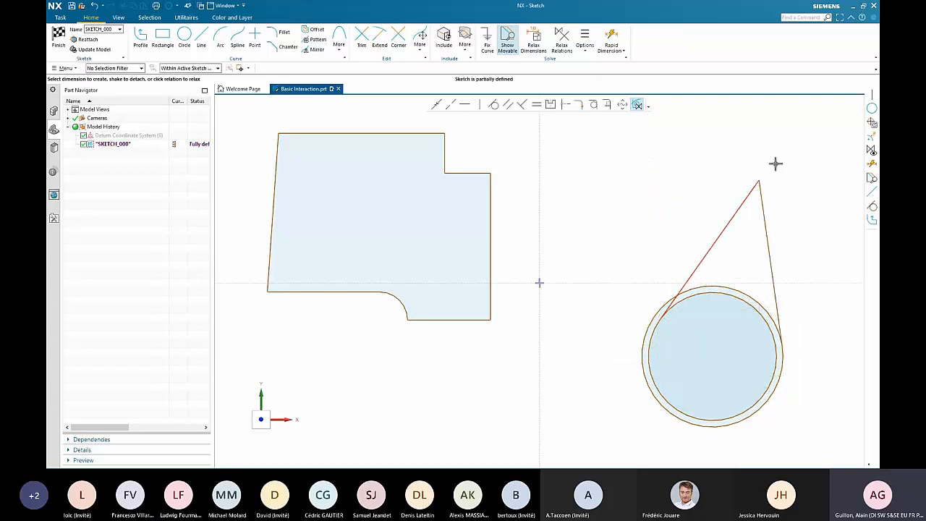
# - Delete the two tangent lines and both concentric circles, leaving only the closed profile
pyautogui.keyDown('shift'); pyautogui.moveTo(685, 366); pyautogui.dragTo(684, 319, button='middle'); pyautogui.keyUp('shift')
pyautogui.keyDown('shift'); pyautogui.moveTo(651, 376); pyautogui.dragTo(634, 412, button='middle'); pyautogui.keyUp('shift')
pyautogui.moveTo(575, 133); pyautogui.dragTo(812, 439)
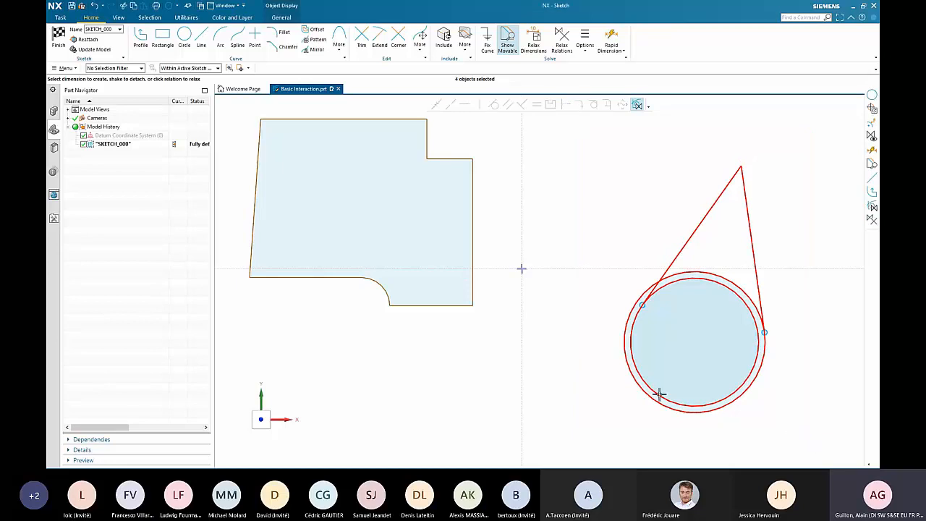
pyautogui.press('Delete')
# - Dimension the lengths of the profile's top horizontal edge and of its short bottom edge right of the arc
pyautogui.moveTo(591, 357)
pyautogui.keyDown('shift'); pyautogui.mouseDown(button='middle')
pyautogui.moveTo(704, 412)
pyautogui.moveTo(750, 412)
pyautogui.mouseUp(button='middle'); pyautogui.keyUp('shift')
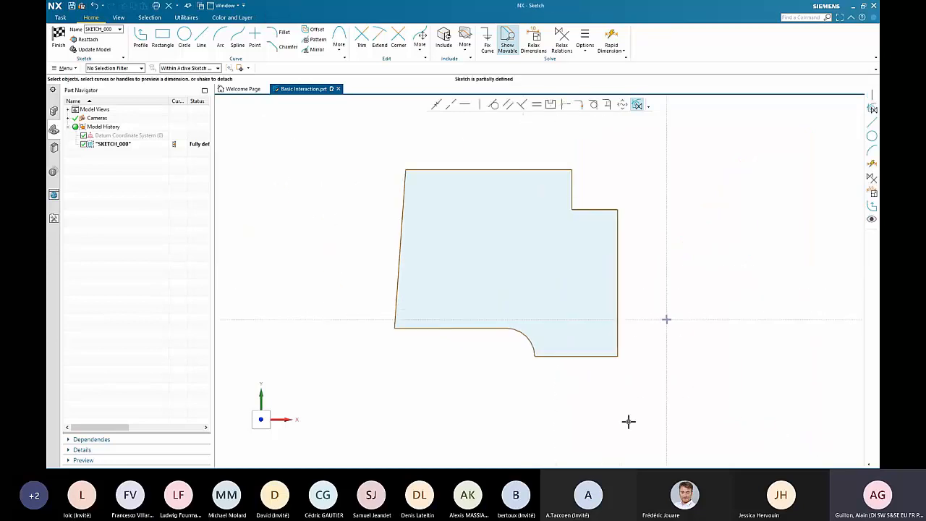
pyautogui.click(546, 170)
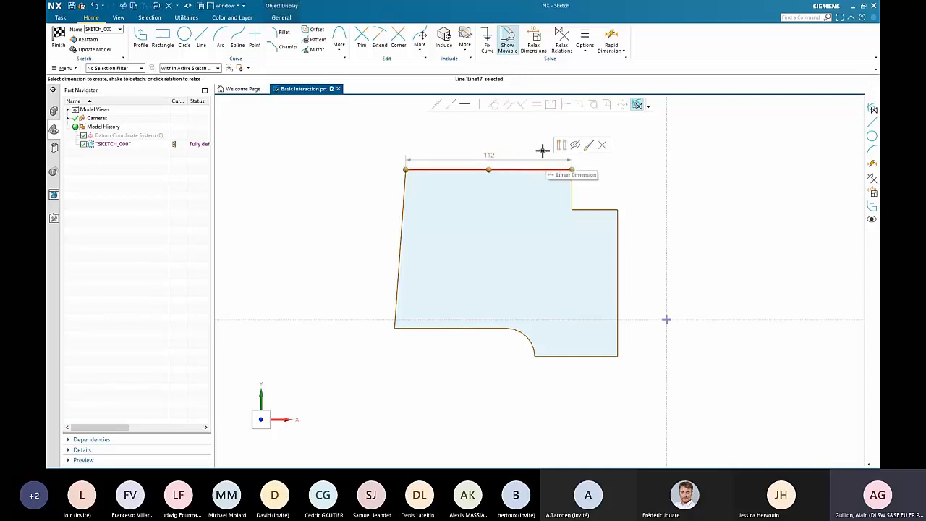
pyautogui.moveTo(526, 160); pyautogui.dragTo(525, 142)
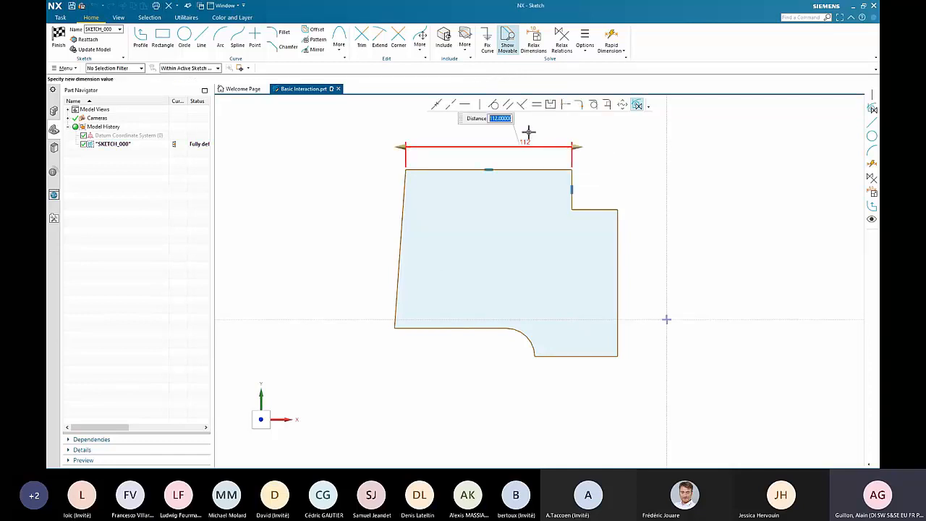
pyautogui.click(555, 130)
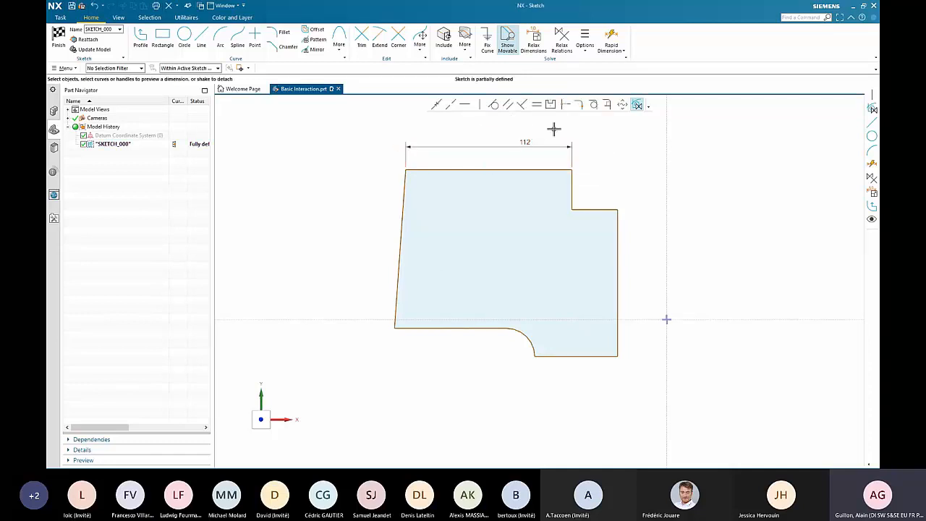
pyautogui.click(596, 356)
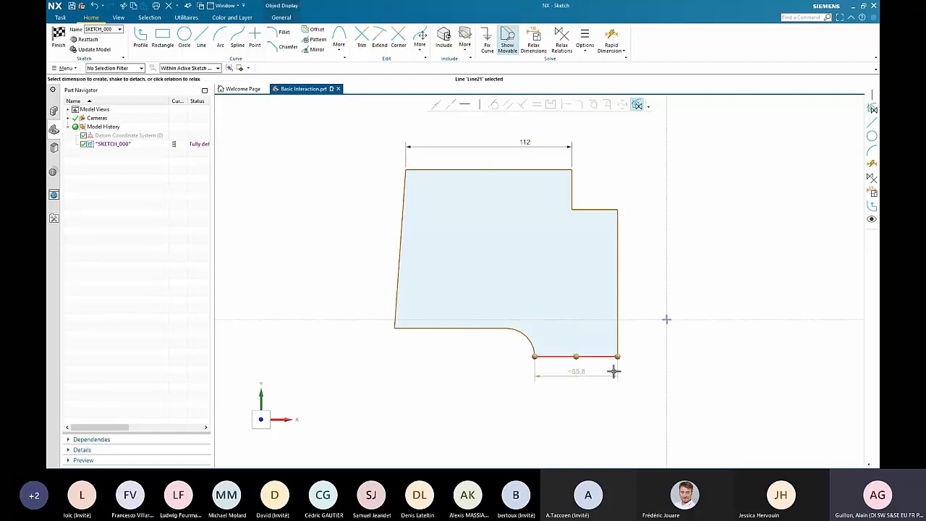
pyautogui.moveTo(608, 377); pyautogui.dragTo(606, 393)
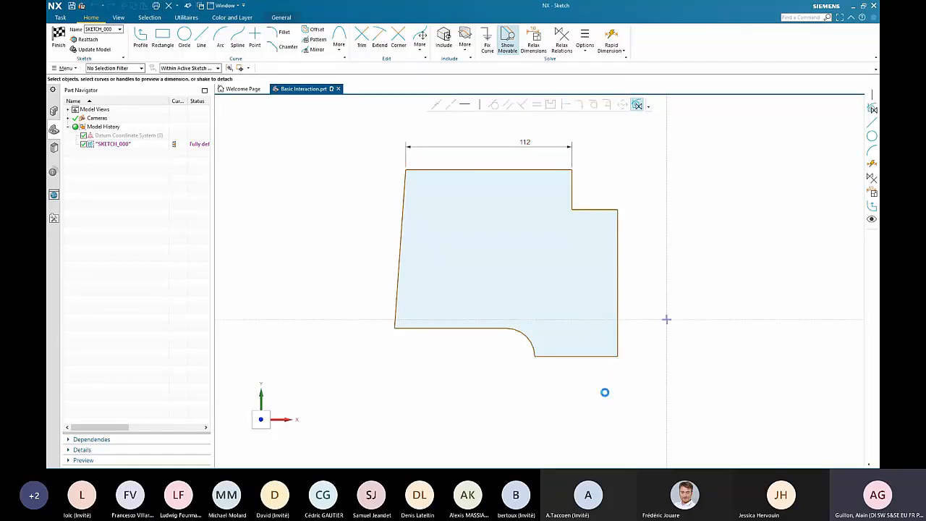
pyautogui.click(635, 391)
# - Dimension the length of the profile's long vertical edge on the right
pyautogui.click(618, 342)
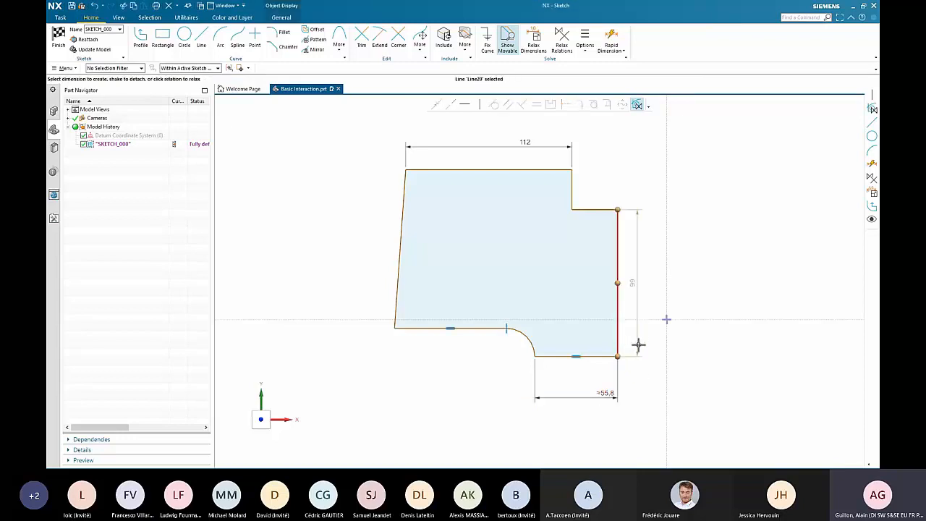
pyautogui.click(642, 345)
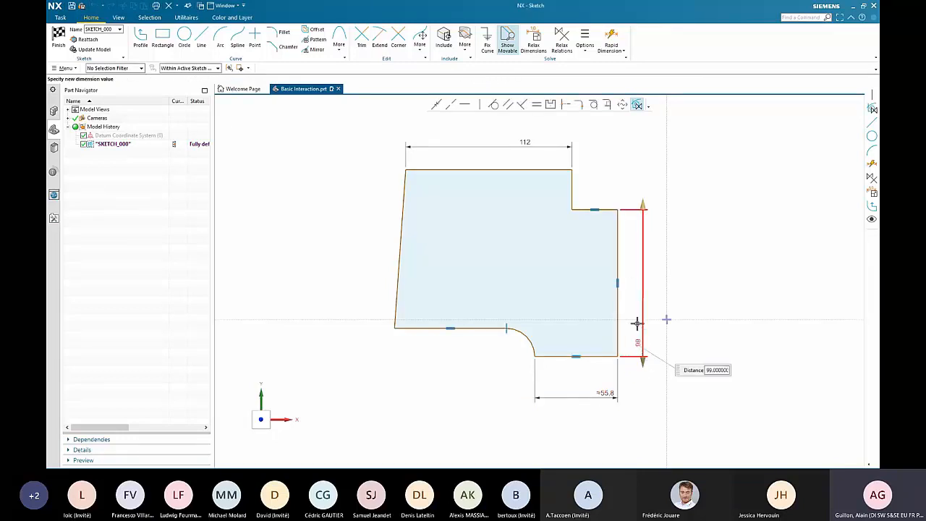
pyautogui.click(631, 283)
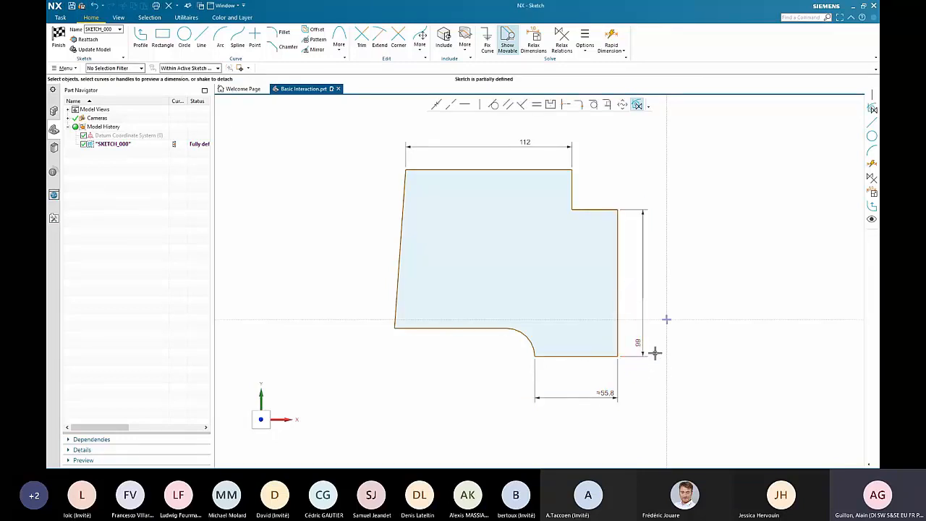
# - Shorten the top edge's dimension from its right end to 101 mm and from its left end to 95 mm
pyautogui.click(529, 144)
pyautogui.click(529, 145)
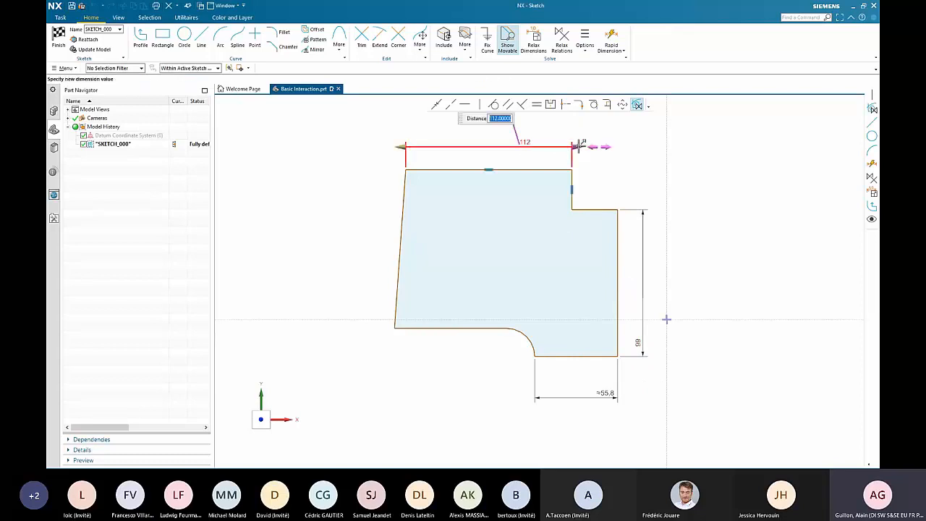
pyautogui.moveTo(574, 147); pyautogui.dragTo(557, 147)
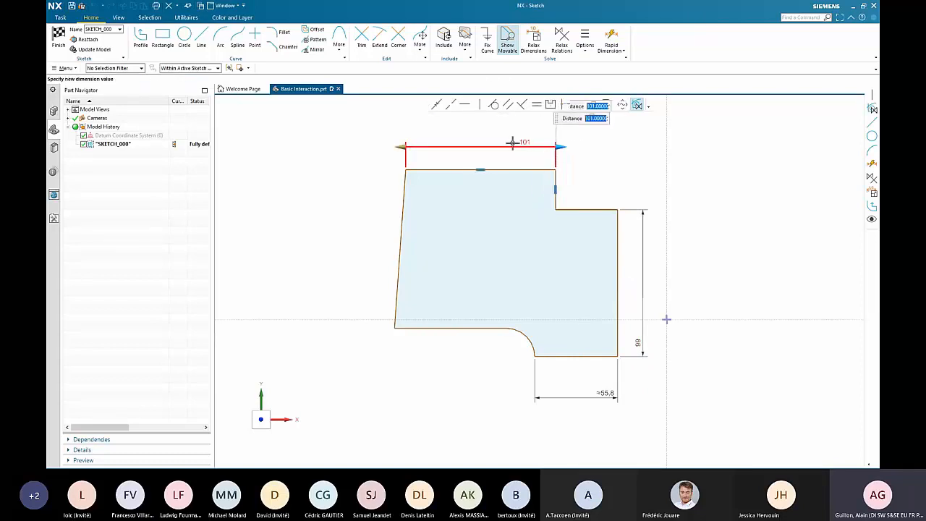
pyautogui.moveTo(405, 147)
pyautogui.mouseDown()
pyautogui.moveTo(448, 148)
pyautogui.moveTo(399, 145)
pyautogui.moveTo(434, 144)
pyautogui.moveTo(412, 146)
pyautogui.mouseUp()
pyautogui.click(563, 134)
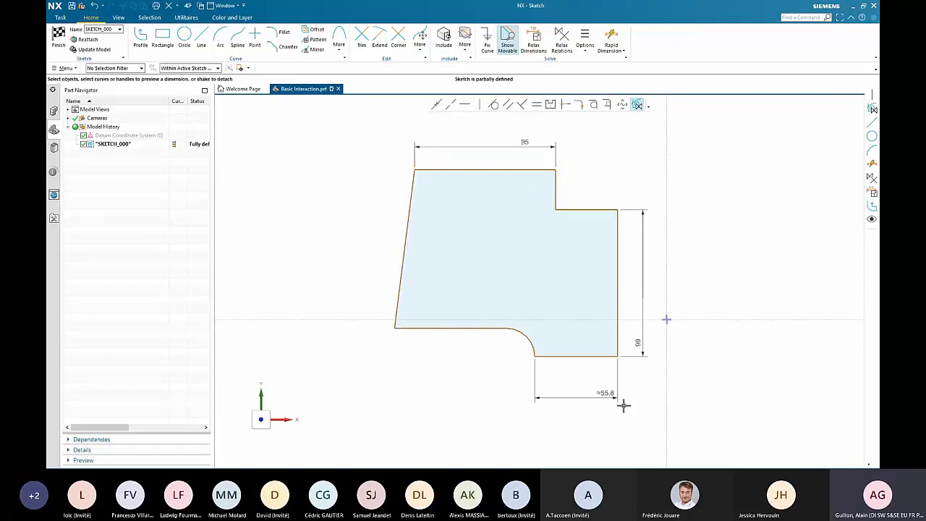
# - Set the dimension of the short bottom edge right of the arc to 55.3 mm
pyautogui.scroll(4, 624, 405)
pyautogui.moveTo(579, 356); pyautogui.dragTo(512, 353)
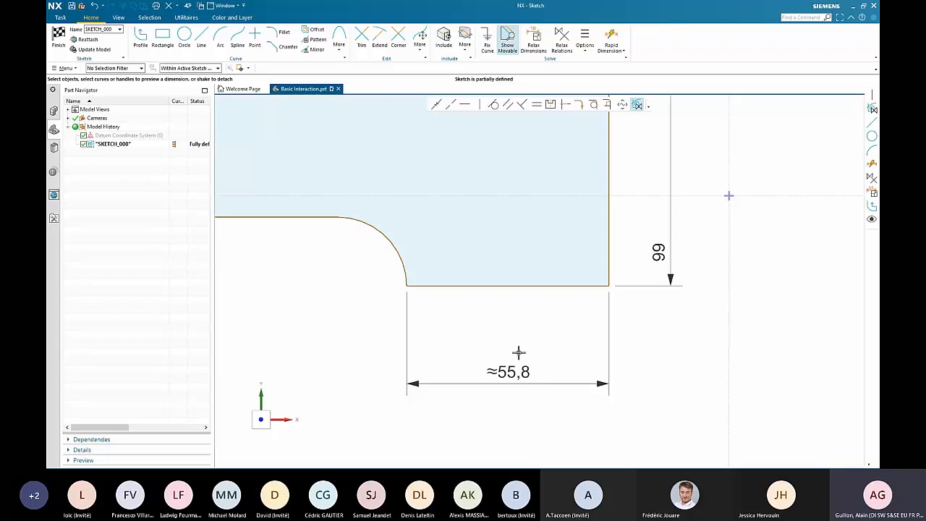
pyautogui.scroll(-1, 537, 411)
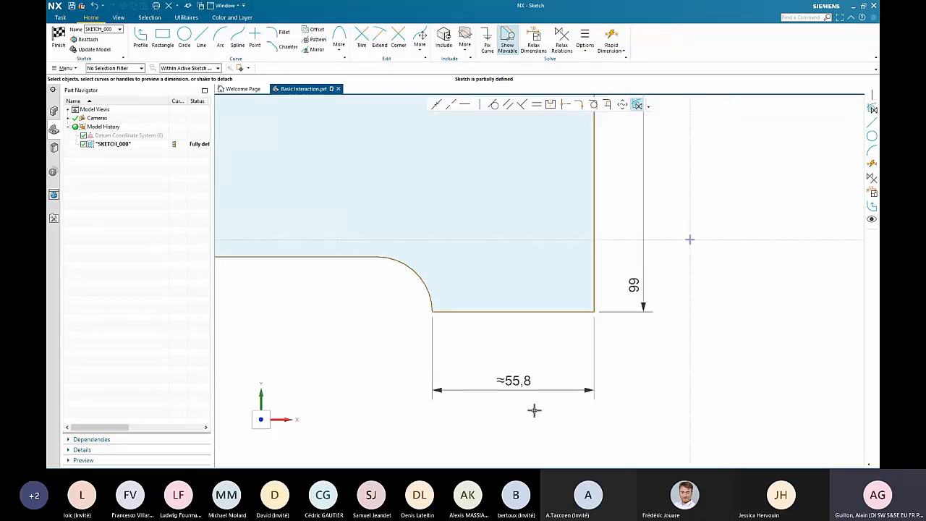
pyautogui.doubleClick(516, 393)
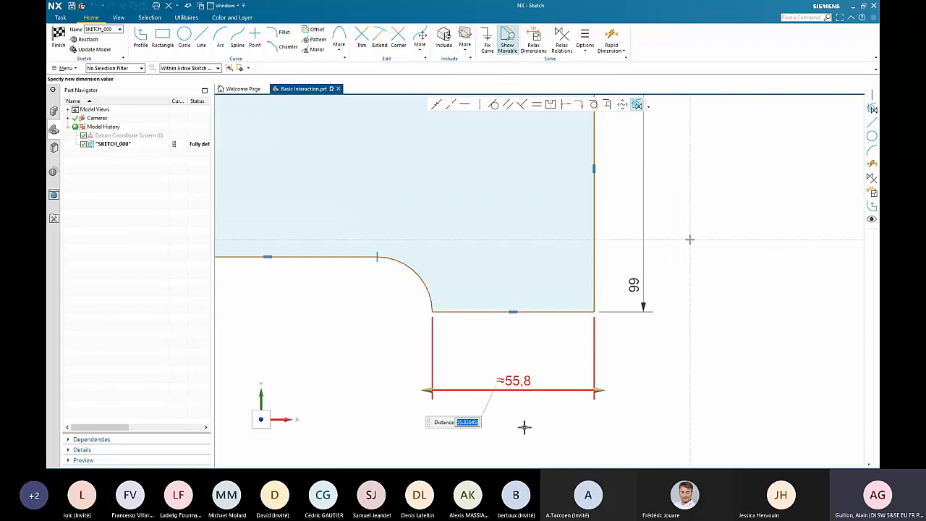
pyautogui.click(470, 424)
pyautogui.write('55')
pyautogui.press('Return')
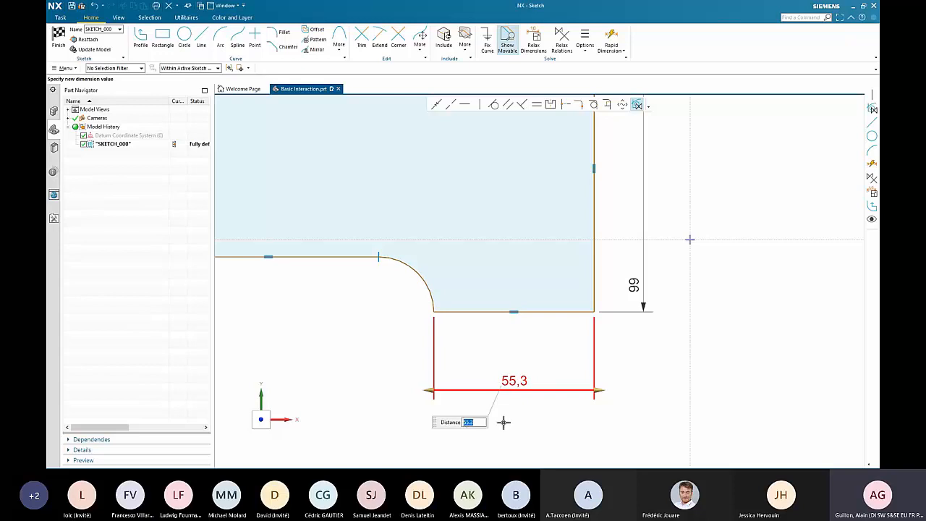
pyautogui.click(642, 363)
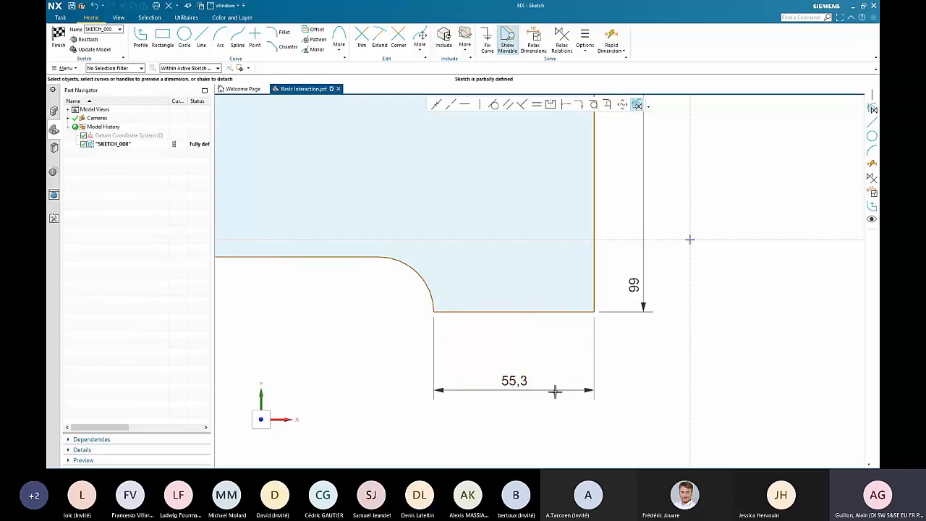
# - Set the short bottom edge's dimension to 55.1234 mm
pyautogui.doubleClick(523, 384)
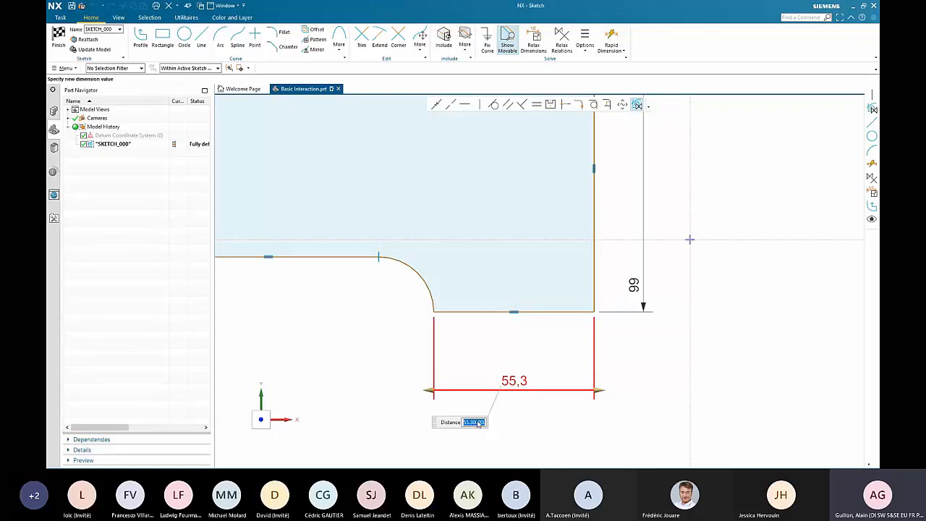
pyautogui.write('55')
pyautogui.doubleClick(478, 422)
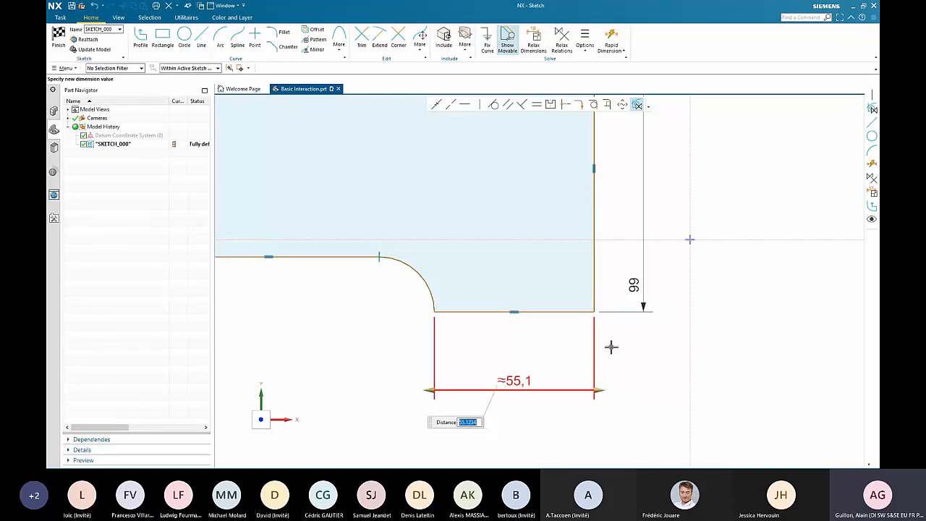
pyautogui.click(656, 339)
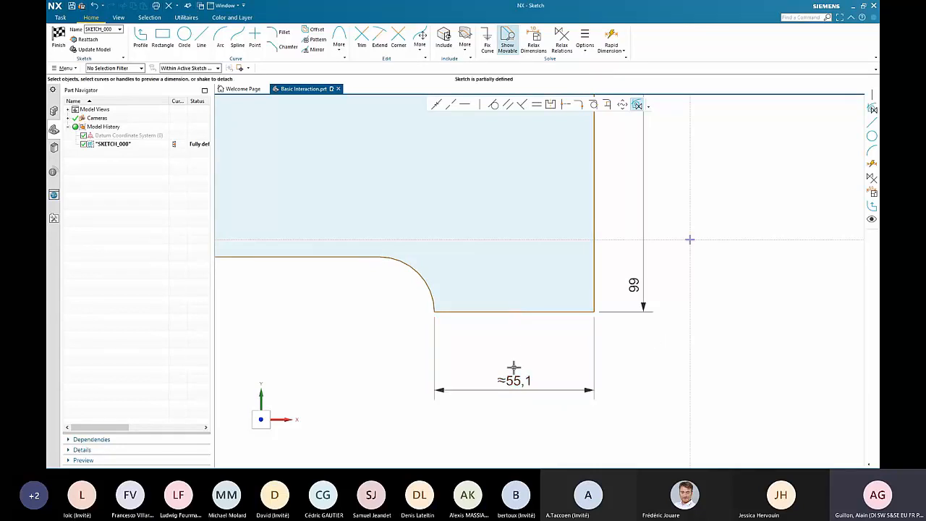
# - Make the short bottom edge's dimension directional, measured from its left end, and pull its right end to 55 mm
pyautogui.scroll(-3, 523, 360)
pyautogui.moveTo(577, 322); pyautogui.dragTo(577, 266)
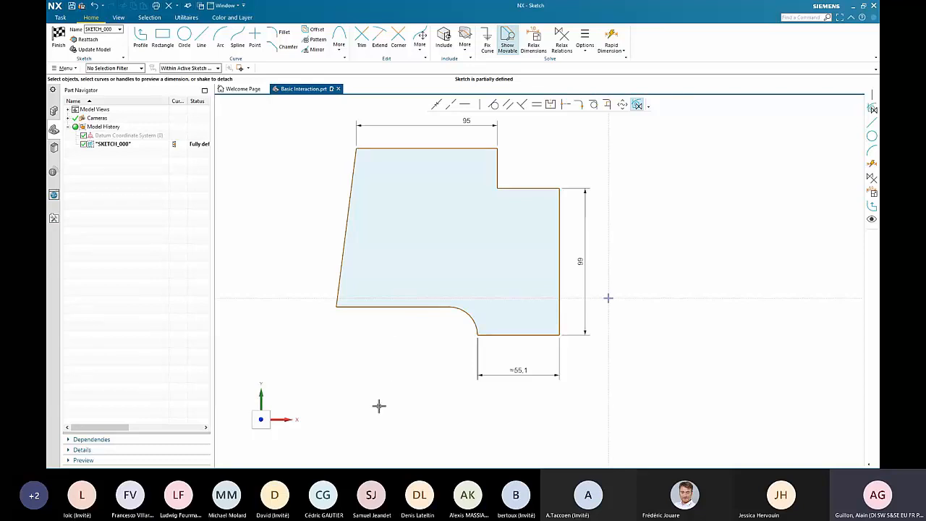
pyautogui.rightClick(521, 373)
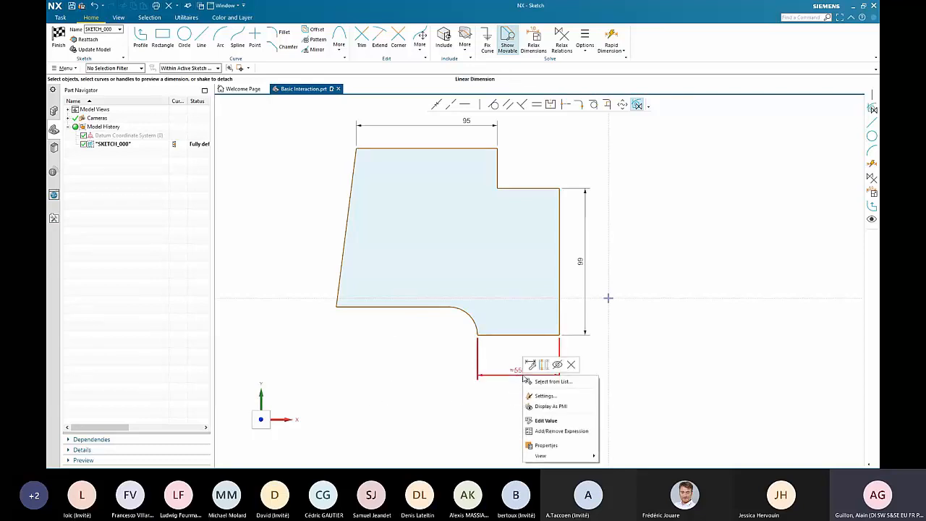
pyautogui.click(497, 410)
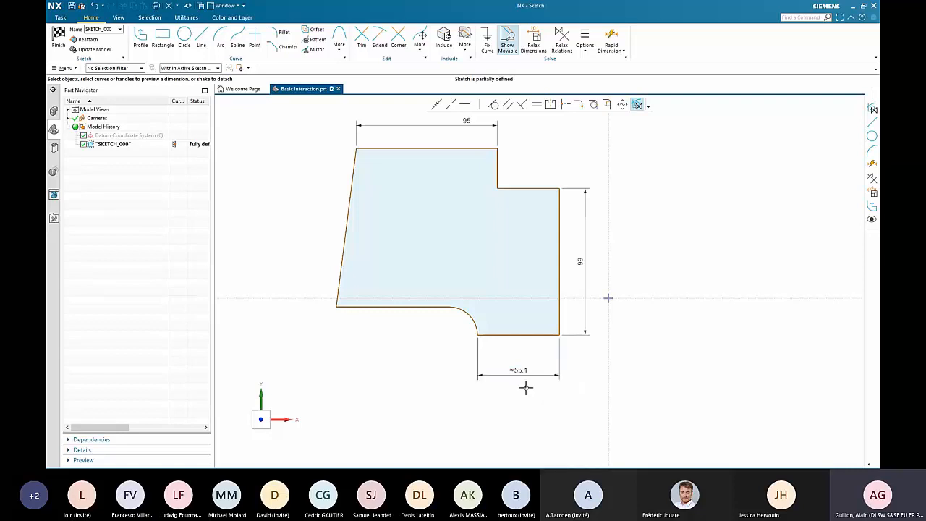
pyautogui.doubleClick(531, 375)
pyautogui.rightClick(561, 376)
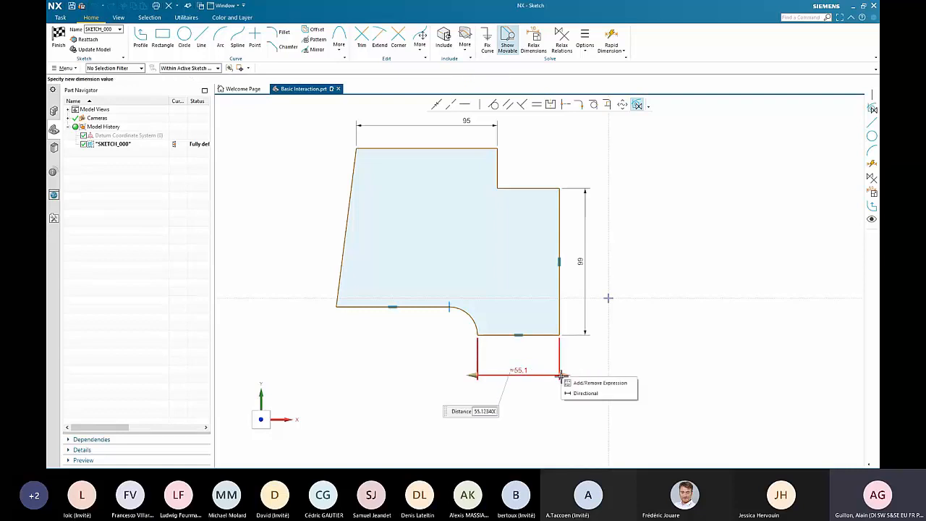
pyautogui.click(579, 393)
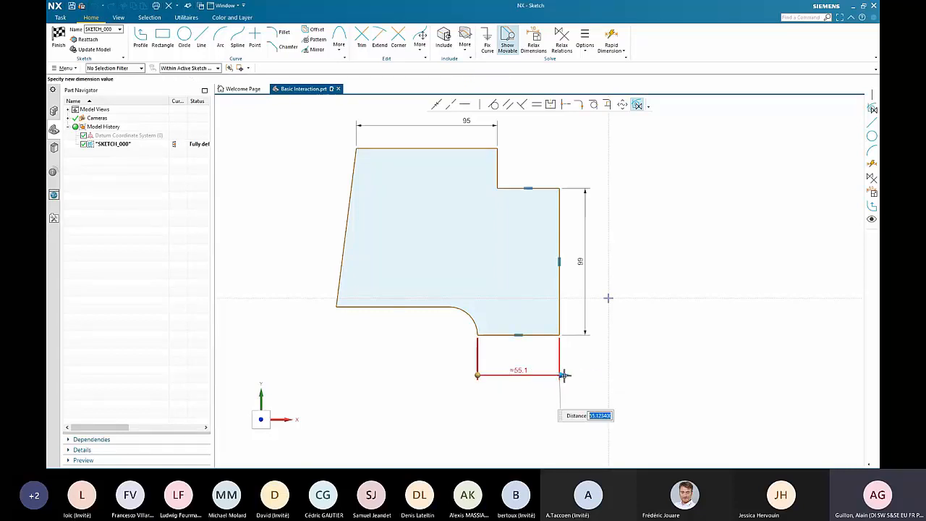
pyautogui.moveTo(564, 376)
pyautogui.mouseDown()
pyautogui.moveTo(583, 374)
pyautogui.moveTo(543, 374)
pyautogui.moveTo(559, 375)
pyautogui.mouseUp()
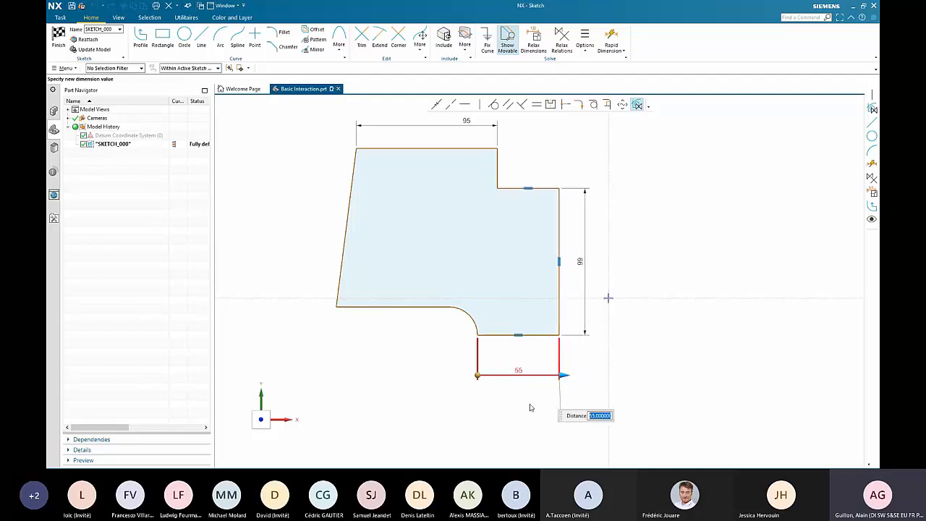
pyautogui.middleClick(532, 408)
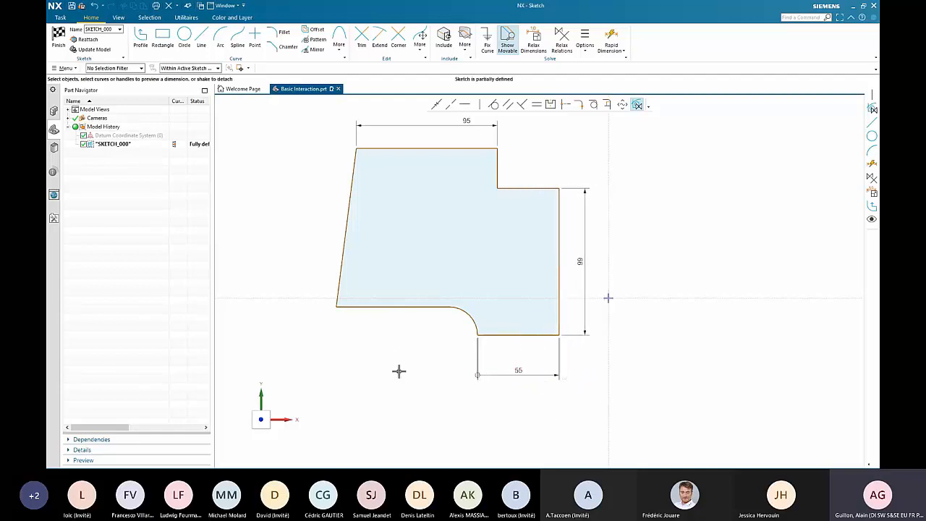
# - Add a vertical height dimension for the slanted left edge, placed well outside the profile
pyautogui.keyDown('shift'); pyautogui.moveTo(375, 298); pyautogui.dragTo(401, 338, button='middle'); pyautogui.keyUp('shift')
pyautogui.click(376, 257)
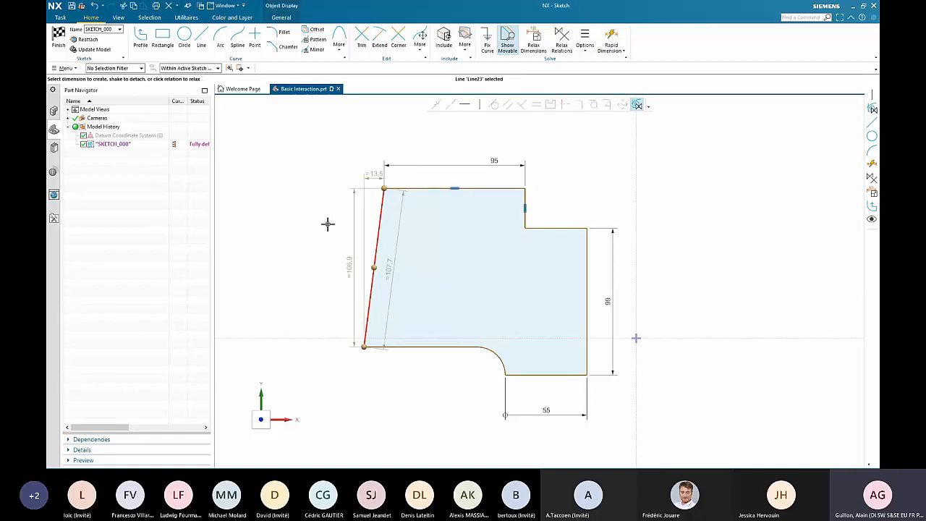
pyautogui.moveTo(353, 255); pyautogui.dragTo(296, 256)
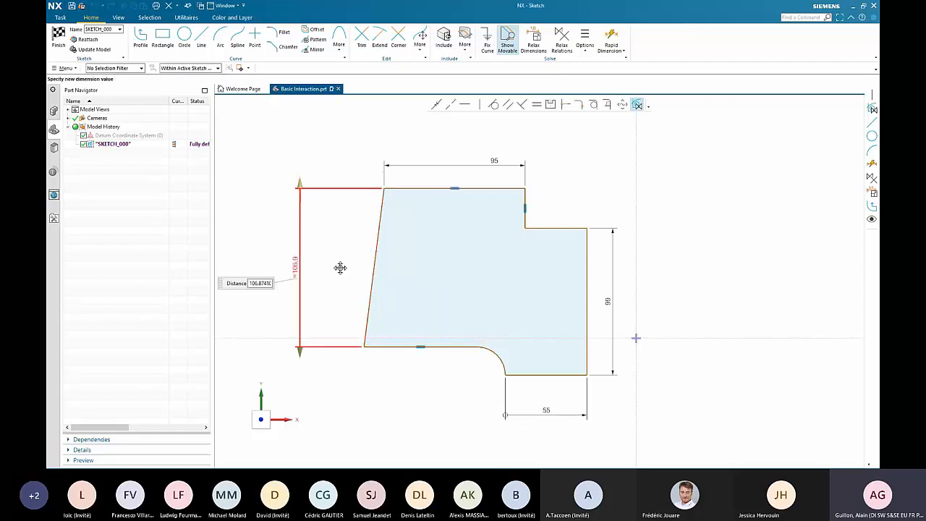
pyautogui.press('Escape')
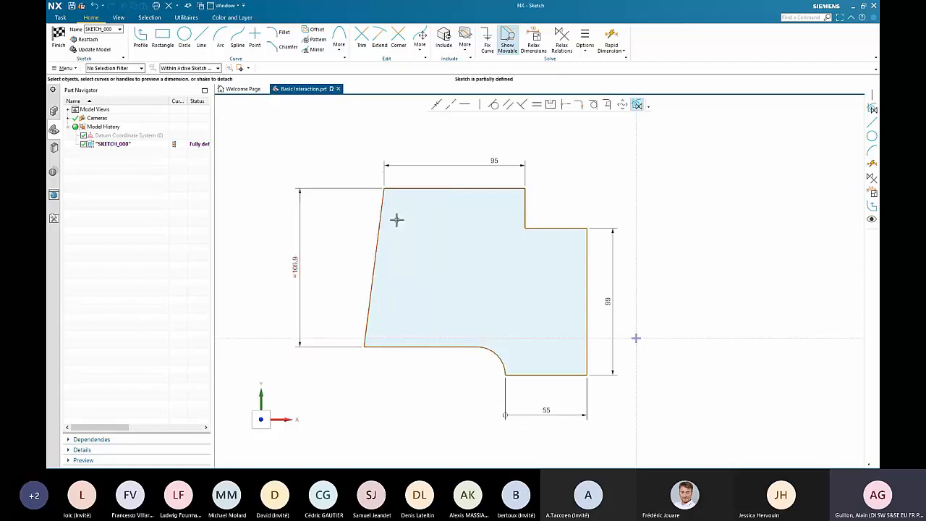
# - Make the slanted left edge vertical and move its height dimension closer to the profile
pyautogui.click(381, 224)
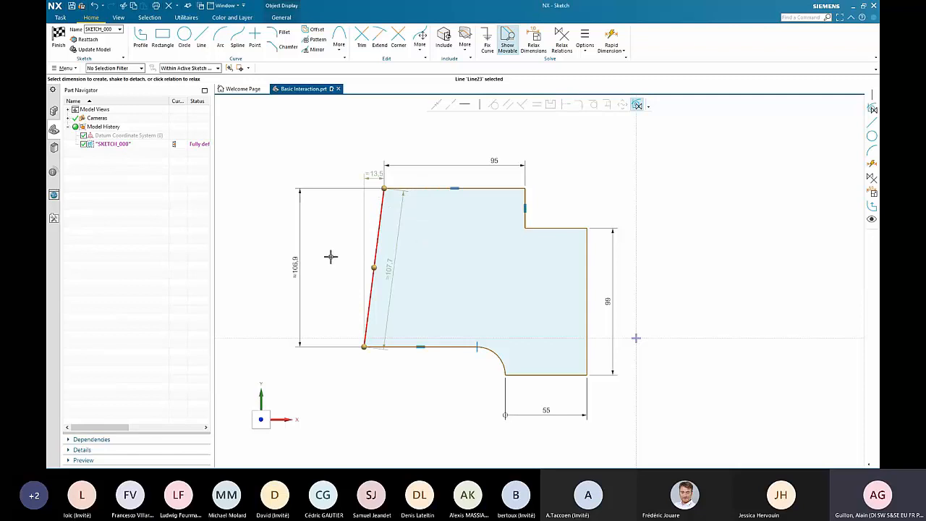
pyautogui.press('Escape')
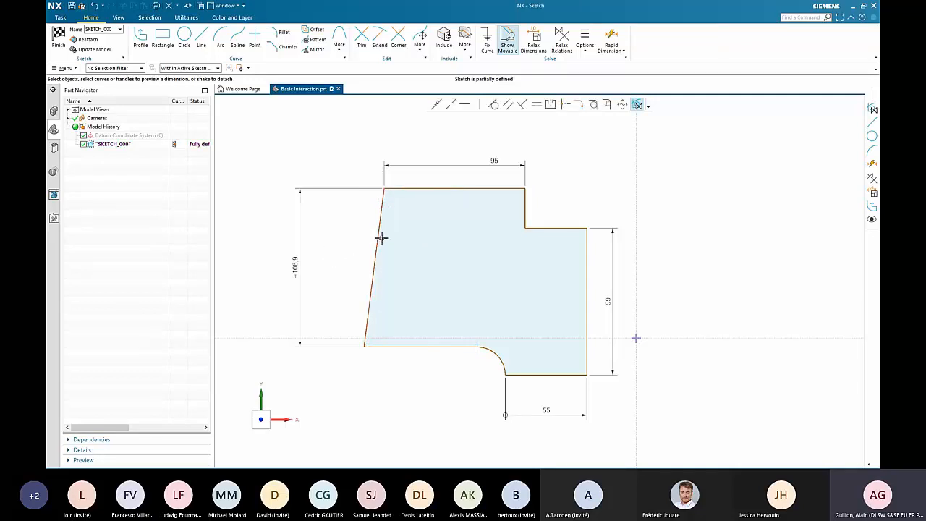
pyautogui.click(381, 237)
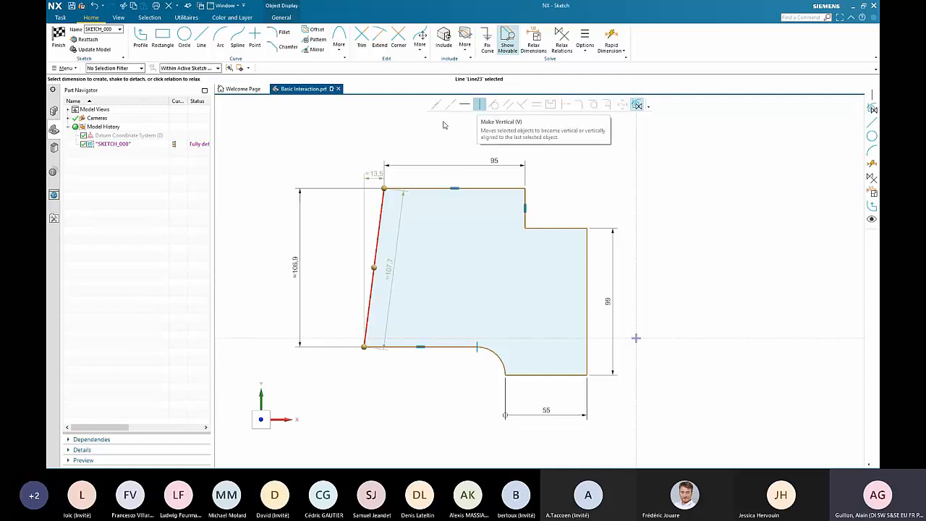
pyautogui.press('v')
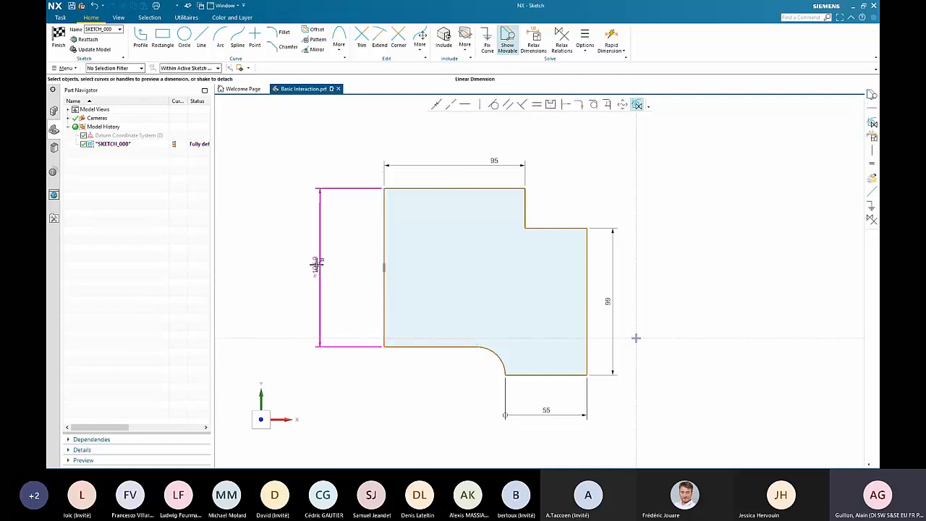
pyautogui.moveTo(316, 265); pyautogui.dragTo(333, 264)
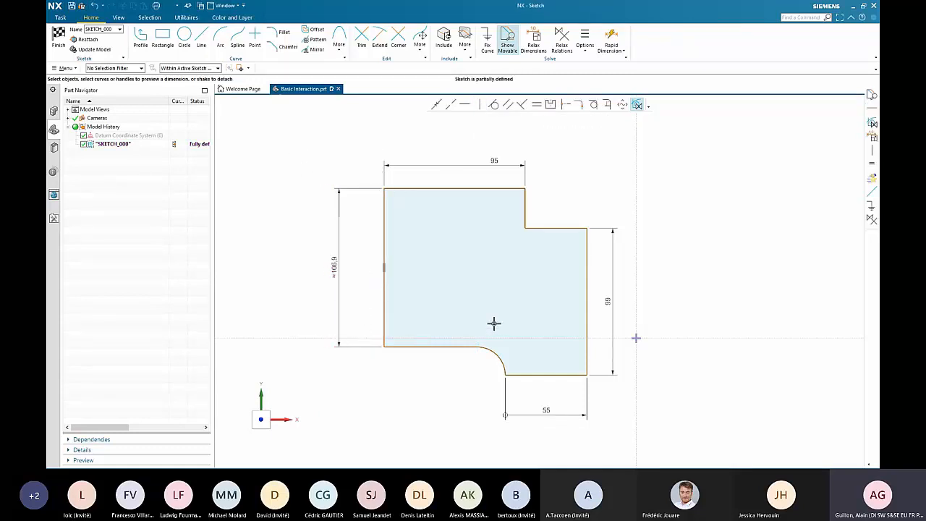
# - Check the part's expressions list for entries belonging to the sketch dimensions, and close it without changes
pyautogui.keyDown('shift'); pyautogui.moveTo(496, 324); pyautogui.dragTo(433, 292, button='middle'); pyautogui.keyUp('shift')
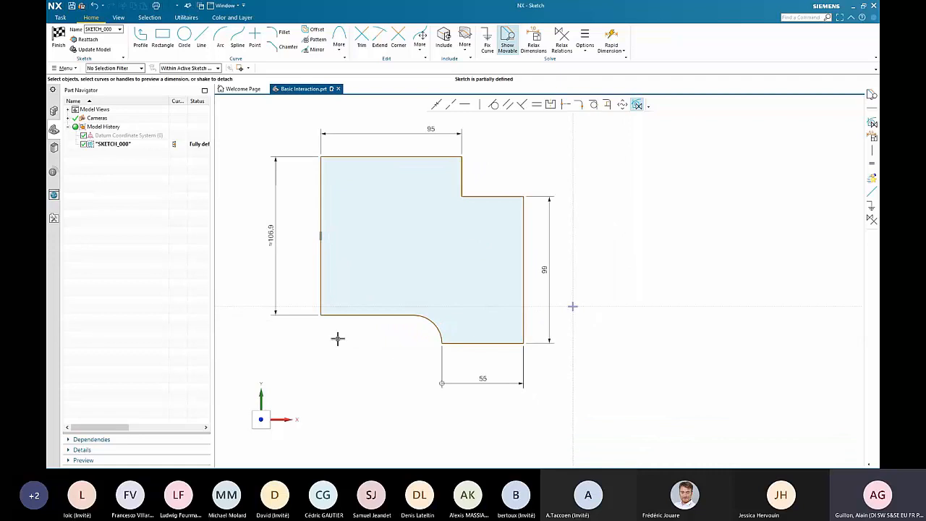
pyautogui.click(337, 379)
pyautogui.hotkey('ctrl', 'e')
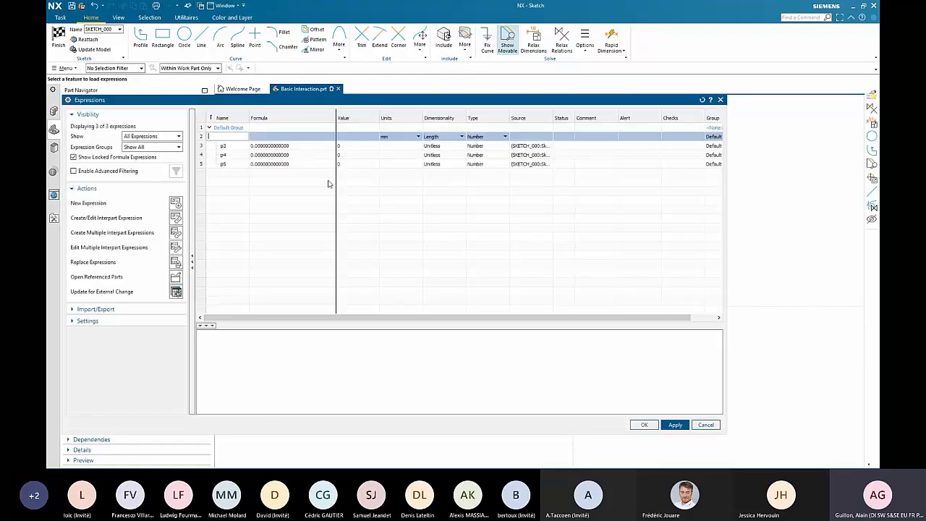
pyautogui.click(706, 424)
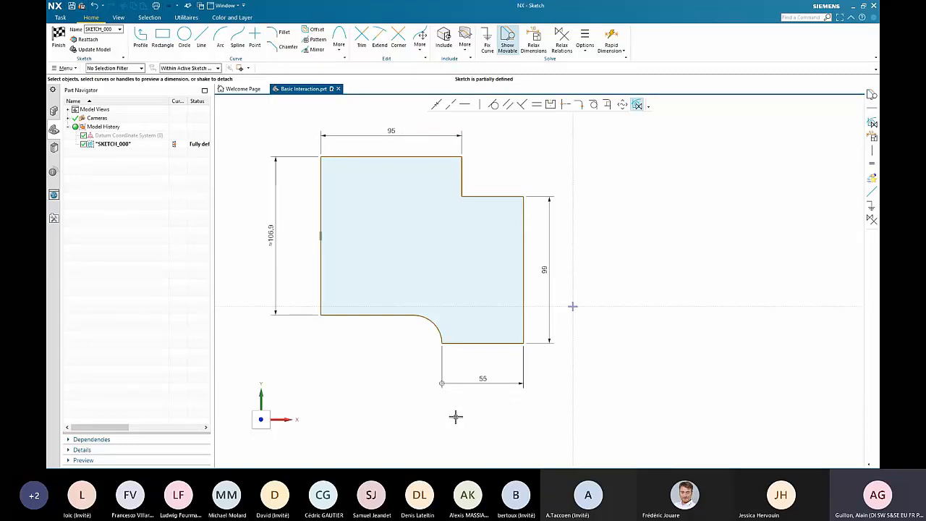
# - Add an expression to the top edge's 95 mm dimension and open the expressions list to check it
pyautogui.rightClick(424, 133)
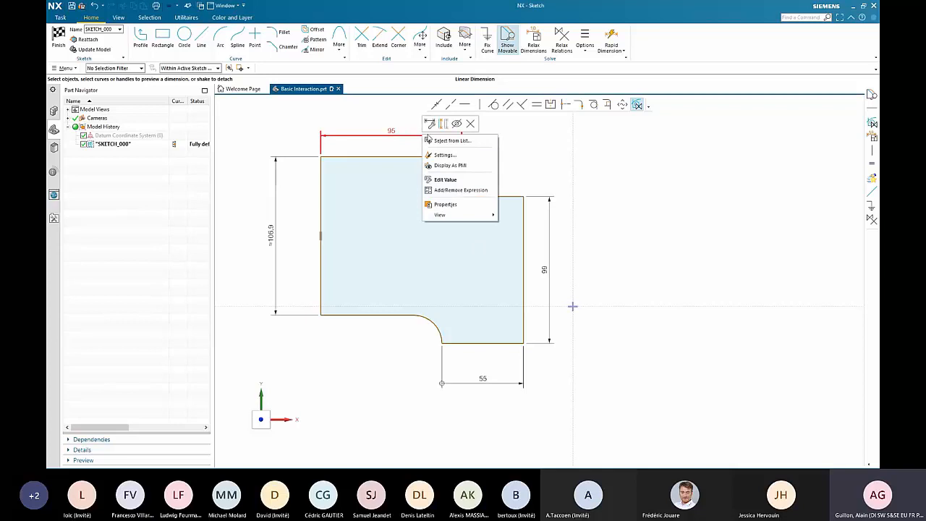
pyautogui.click(458, 191)
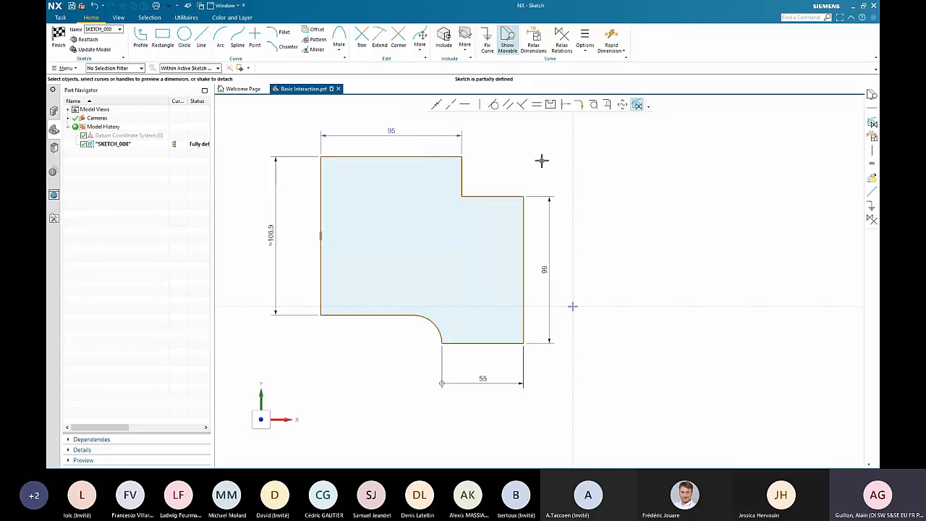
pyautogui.hotkey('ctrl', 'e')
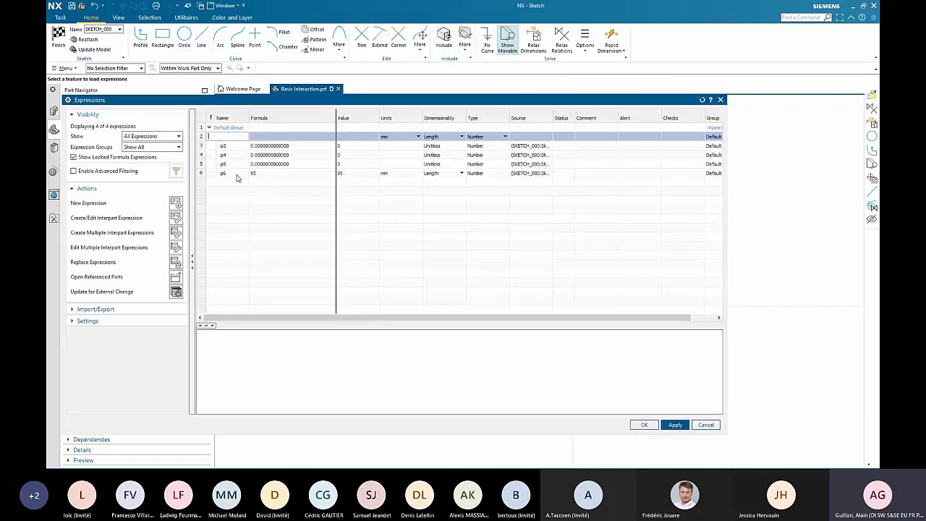
# - Rename the 93 mm length expression p6 as h and accept the expression change
pyautogui.click(238, 174)
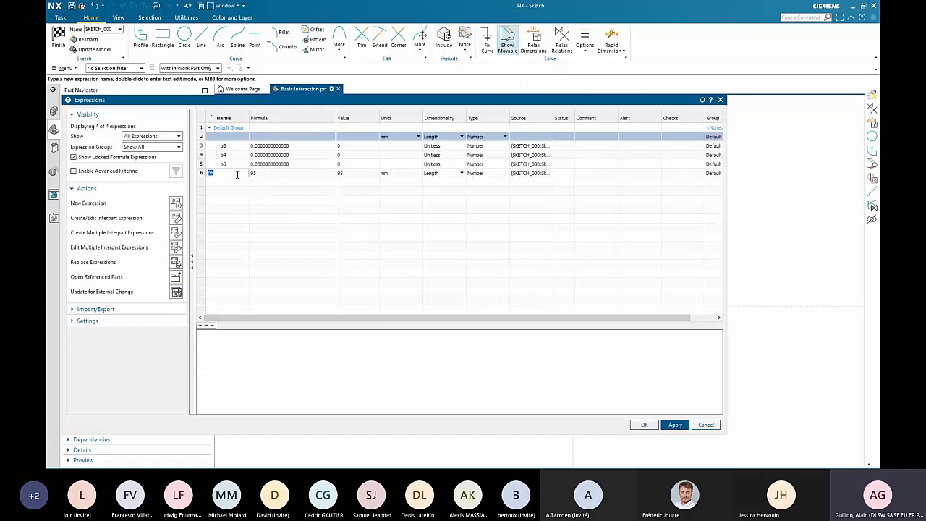
pyautogui.press('Return')
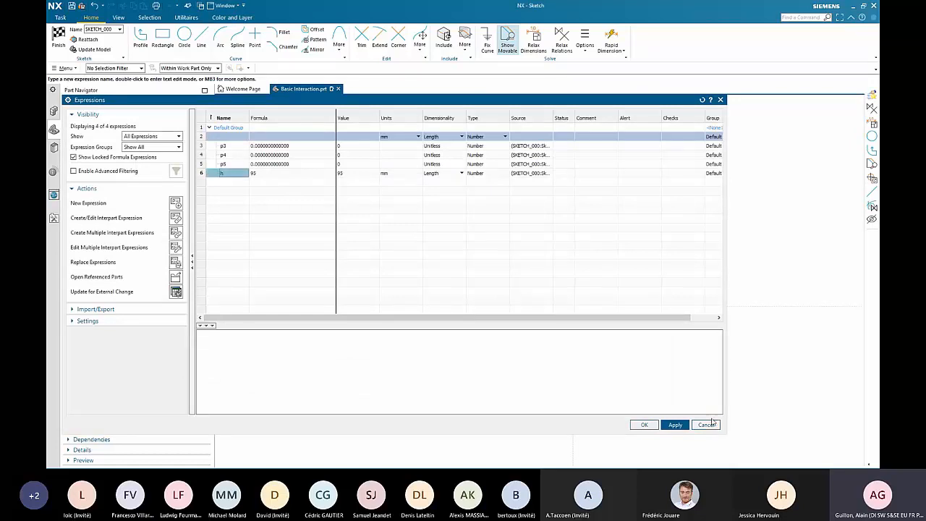
pyautogui.click(645, 425)
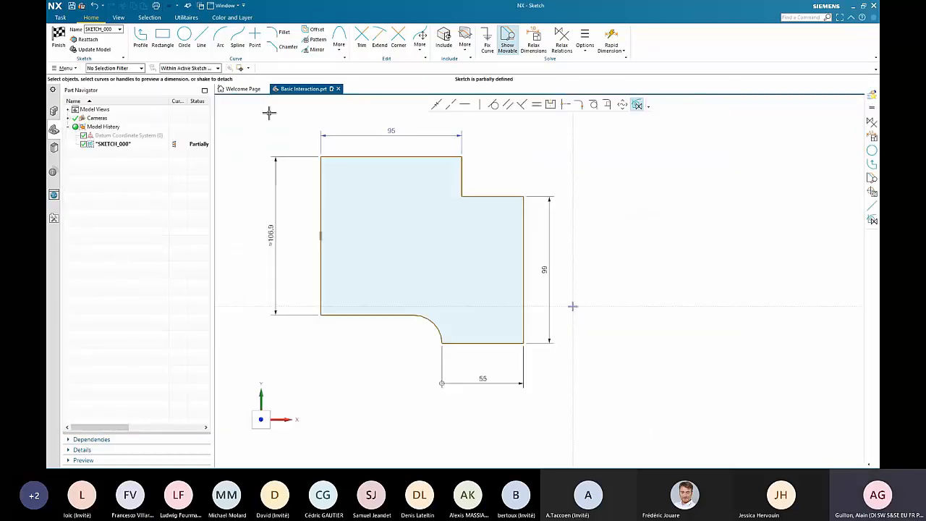
# - Change the active sketch's dimension labels to display as Expression in the sketch settings
pyautogui.click(65, 18)
pyautogui.click(160, 41)
pyautogui.click(149, 125)
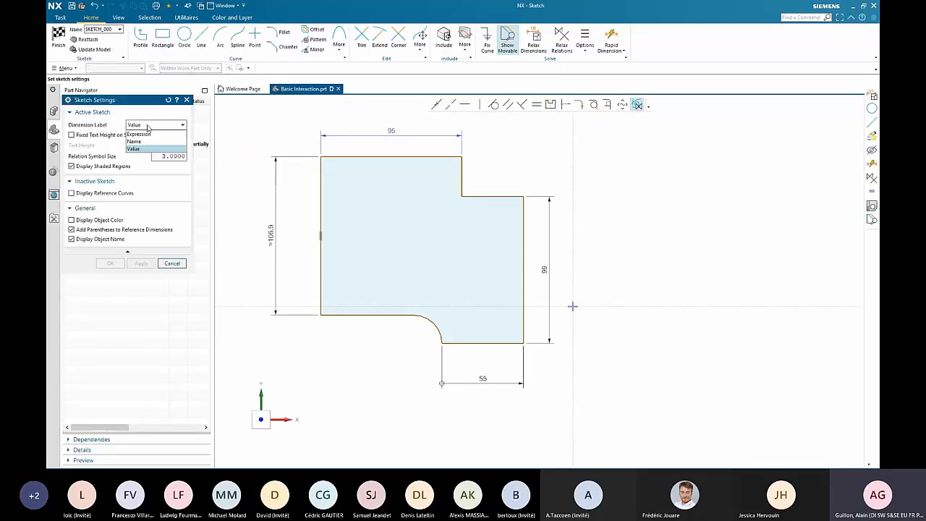
pyautogui.click(150, 135)
pyautogui.middleClick(265, 123)
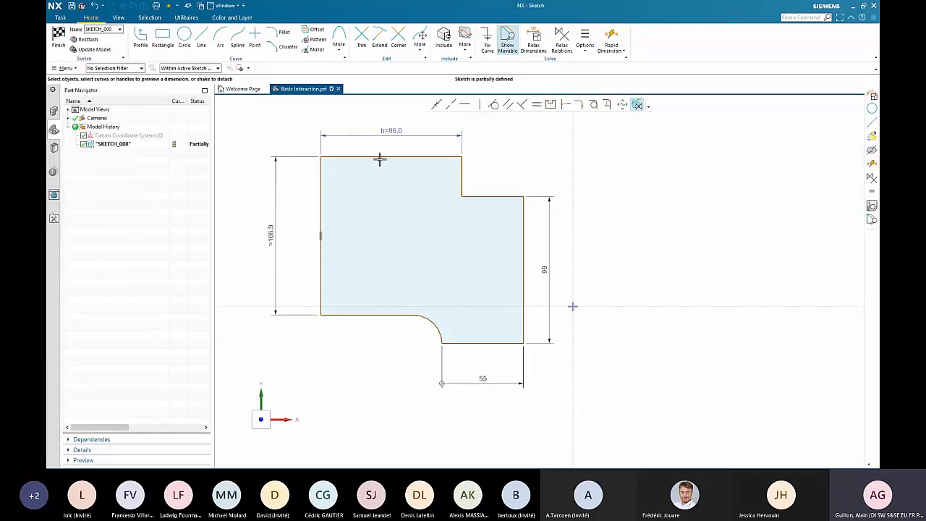
# - Pull the 99 mm vertical edge away from the profile and reattach it at its original corners
pyautogui.keyDown('shift'); pyautogui.moveTo(398, 407); pyautogui.dragTo(417, 414, button='middle'); pyautogui.keyUp('shift')
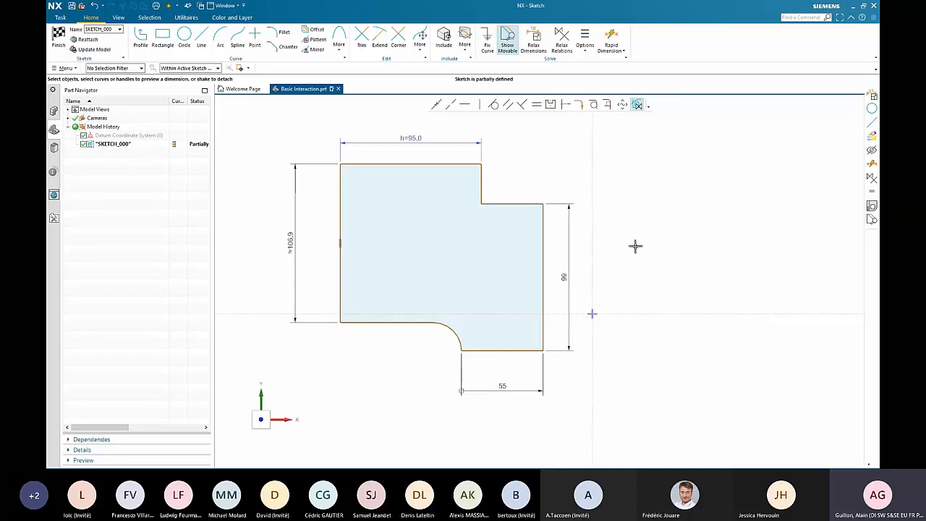
pyautogui.moveTo(543, 240)
pyautogui.mouseDown()
pyautogui.moveTo(644, 244)
pyautogui.moveTo(719, 207)
pyautogui.moveTo(738, 186)
pyautogui.moveTo(717, 190)
pyautogui.mouseUp()
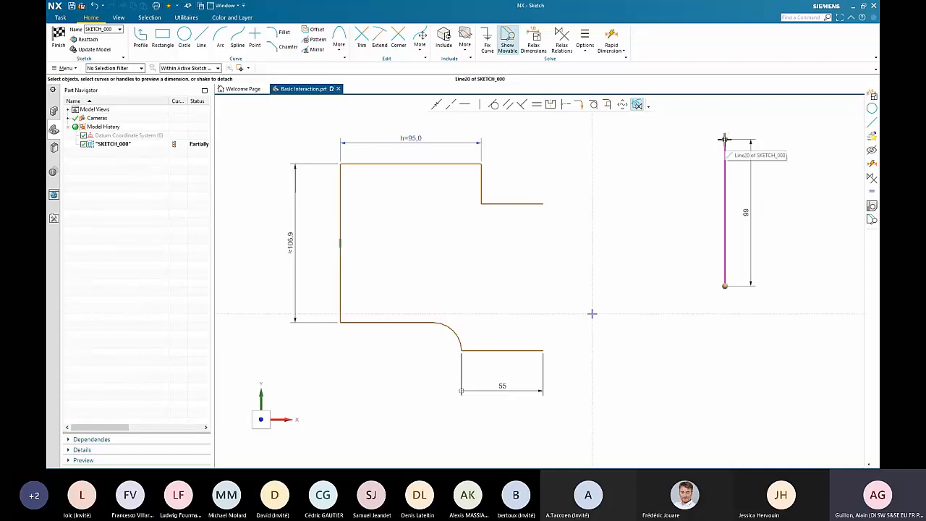
pyautogui.moveTo(724, 143)
pyautogui.mouseDown()
pyautogui.moveTo(562, 226)
pyautogui.moveTo(542, 204)
pyautogui.mouseUp()
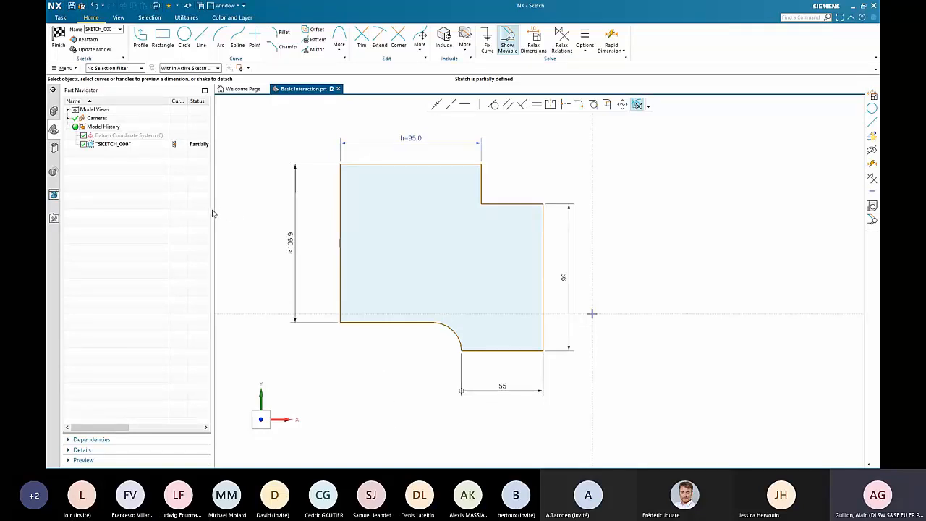
# - Check the full definition status of SKETCH_000 in the part's history, restoring the original layout when done
pyautogui.moveTo(213, 214); pyautogui.dragTo(272, 211)
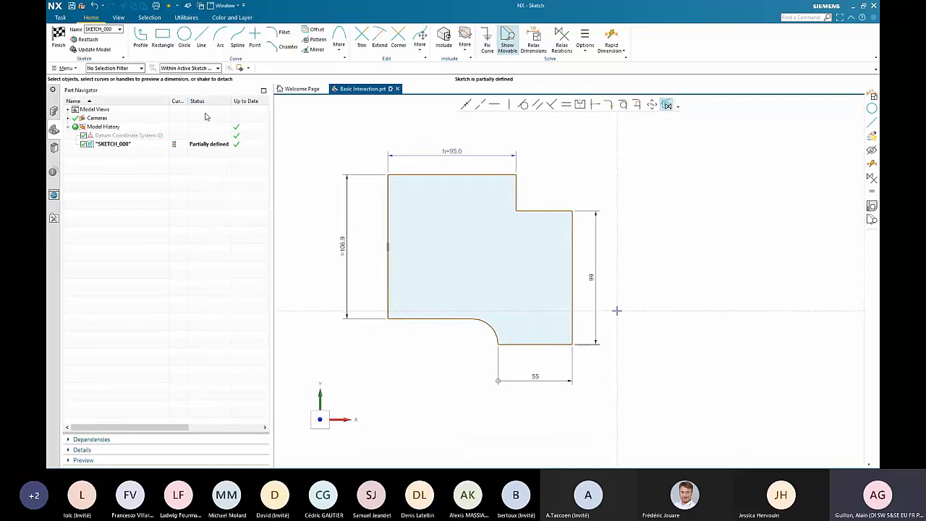
pyautogui.click(206, 147)
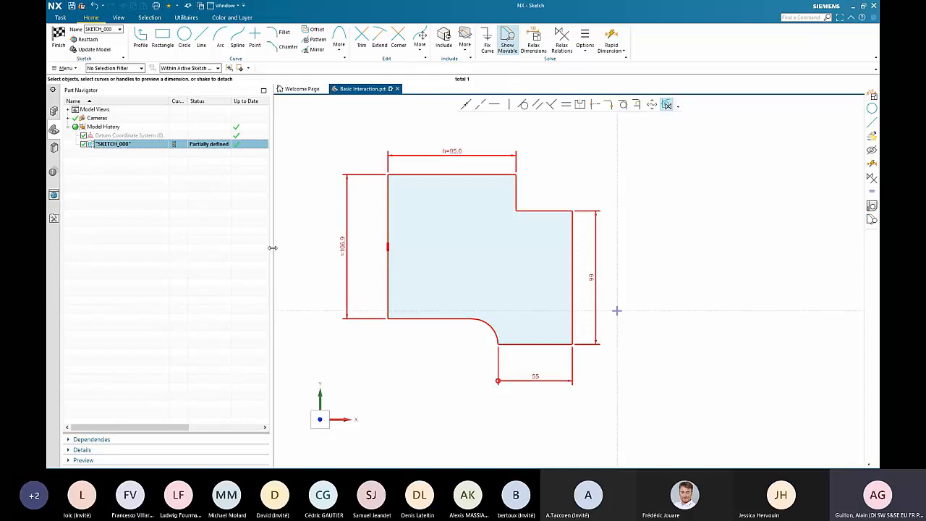
pyautogui.moveTo(272, 247); pyautogui.dragTo(214, 245)
pyautogui.press('Escape')
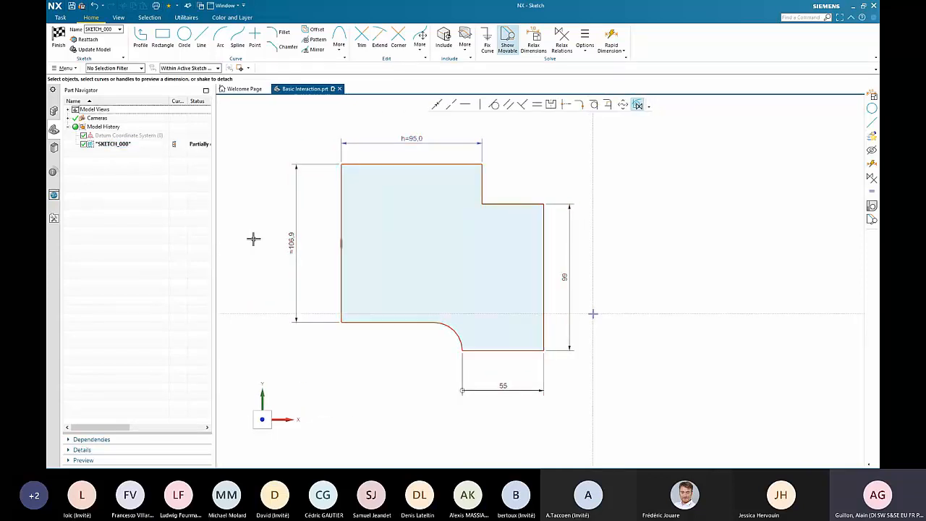
# - Finish the sketch to return to modeling and clear the selection
pyautogui.scroll(3, 255, 238)
pyautogui.scroll(-3, 255, 238)
pyautogui.click(58, 37)
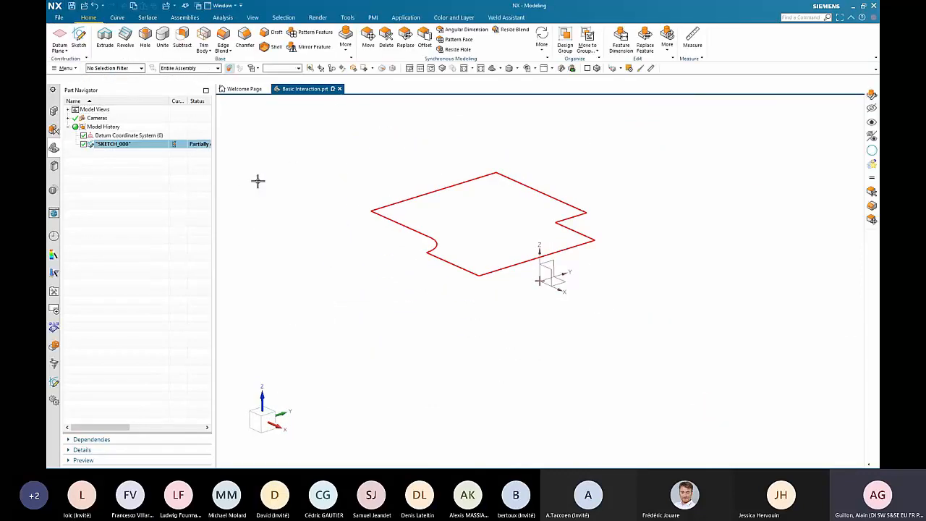
pyautogui.press('Escape')
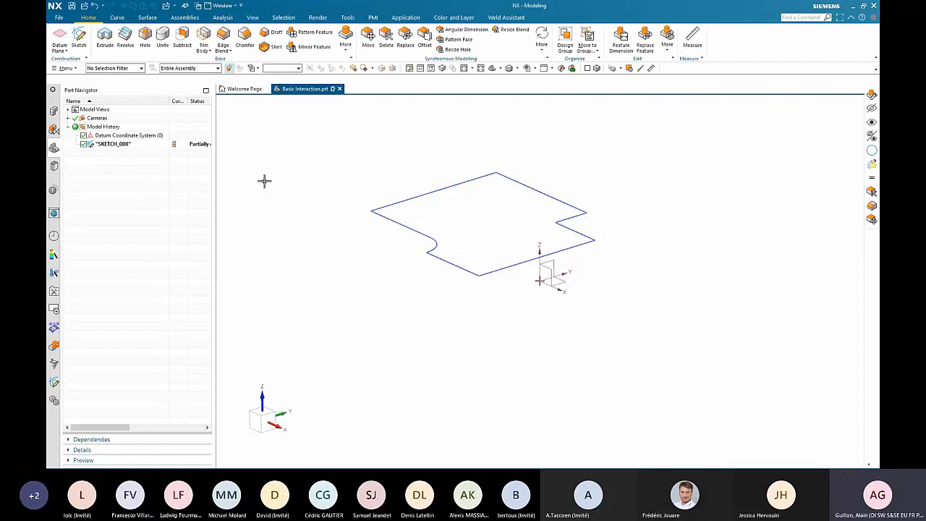
# - Open the Capabilities example part and start editing its plate profile sketch
pyautogui.click(54, 383)
pyautogui.click(165, 155)
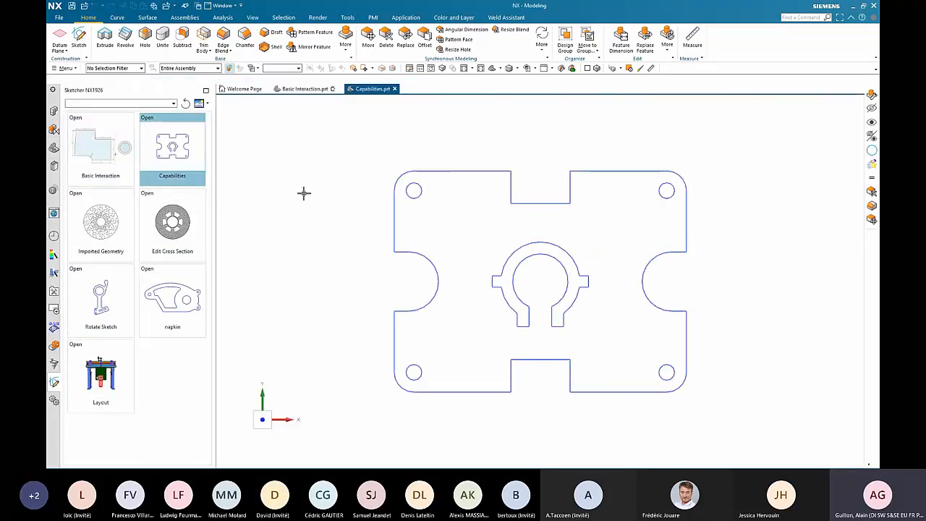
pyautogui.doubleClick(607, 171)
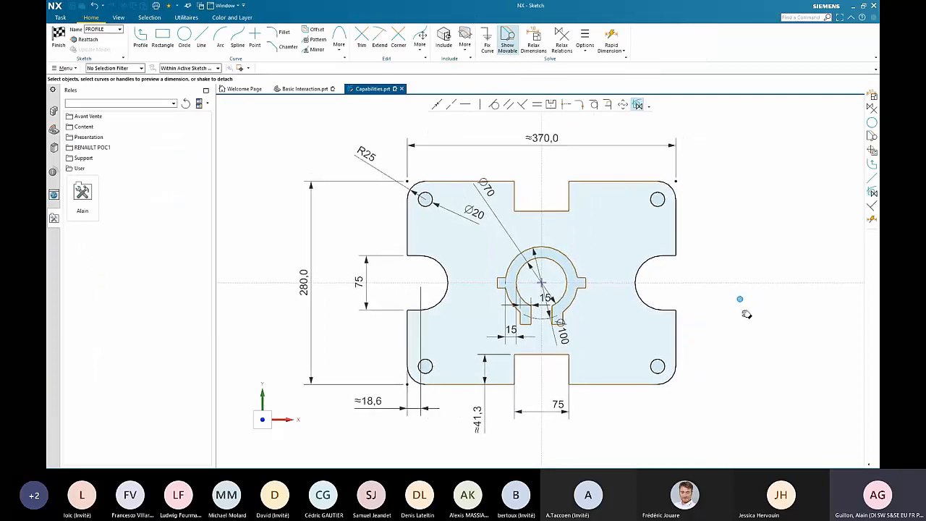
# - Change the plate's overall width to 435 mm and its overall height to 270 mm by pulling the dimension handles
pyautogui.doubleClick(647, 144)
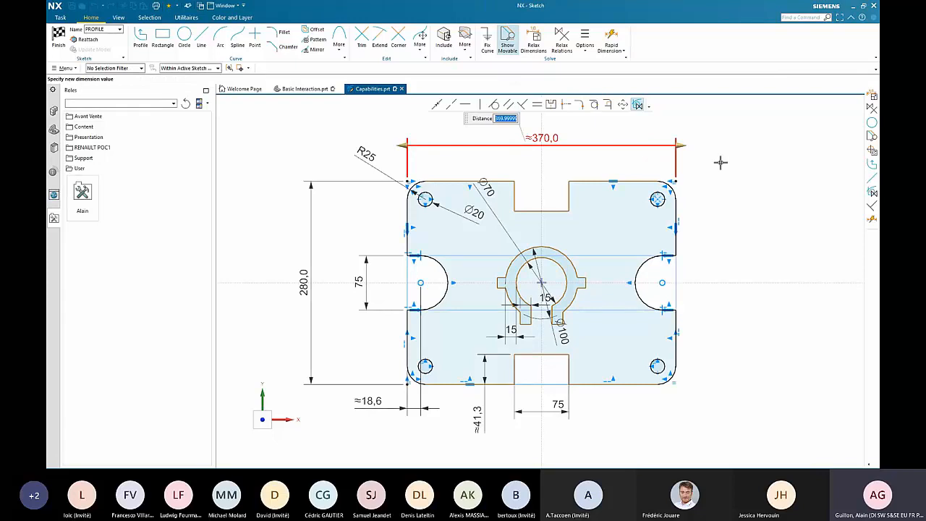
pyautogui.moveTo(682, 144)
pyautogui.mouseDown()
pyautogui.moveTo(773, 149)
pyautogui.moveTo(672, 157)
pyautogui.moveTo(728, 159)
pyautogui.mouseUp()
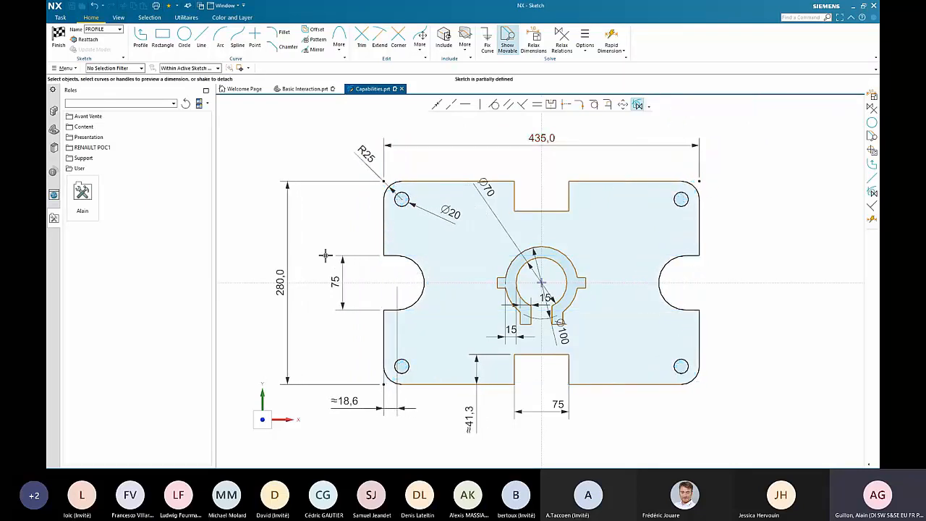
pyautogui.click(288, 206)
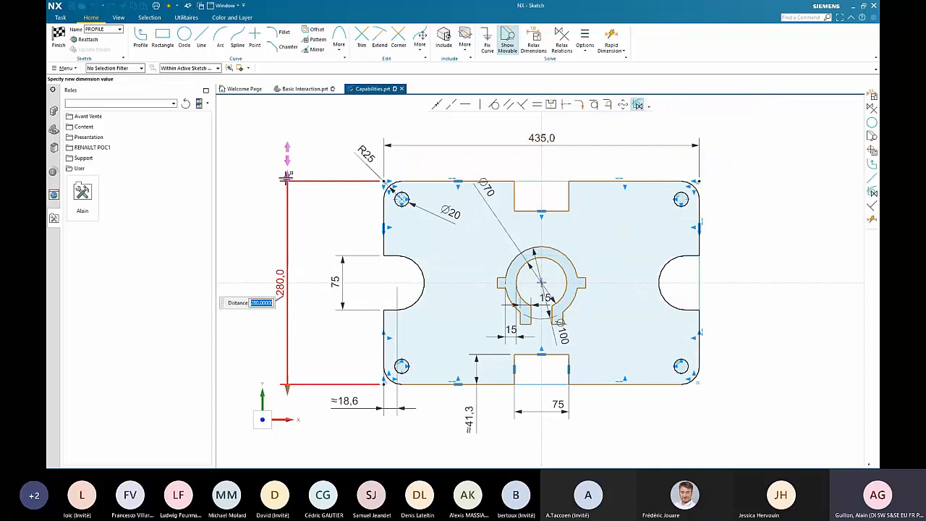
pyautogui.moveTo(288, 176); pyautogui.dragTo(288, 180)
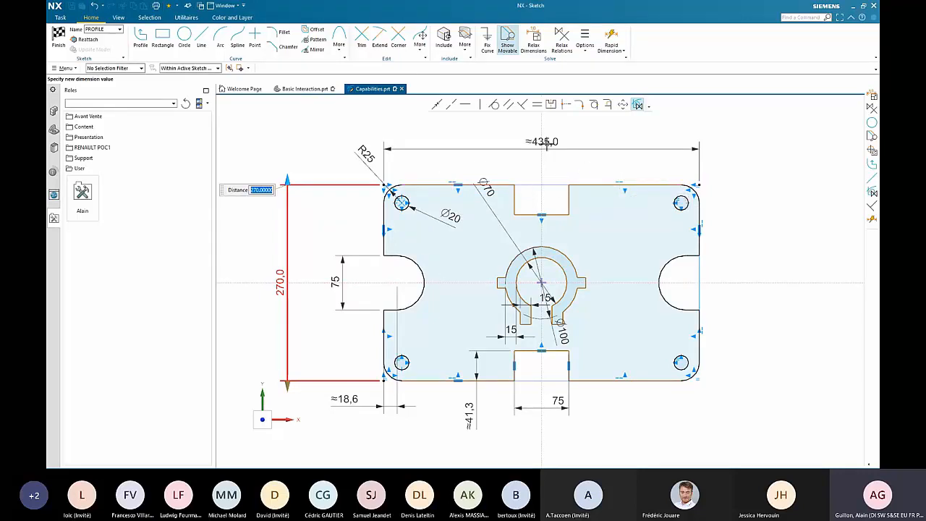
pyautogui.click(356, 178)
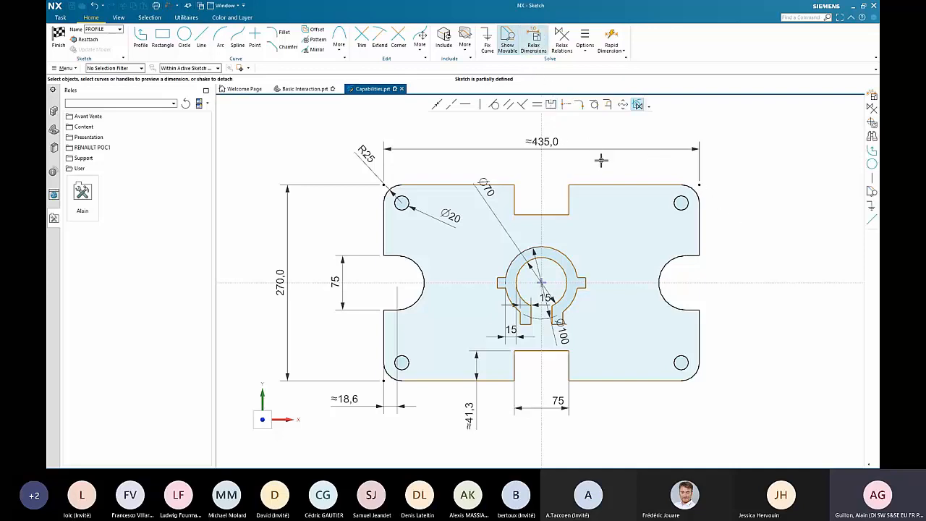
# - With Relax Dimensions on, stretch the plate outline sideways to about 528.3 mm wide
pyautogui.moveTo(706, 225)
pyautogui.mouseDown()
pyautogui.moveTo(757, 230)
pyautogui.moveTo(703, 233)
pyautogui.moveTo(727, 230)
pyautogui.mouseUp()
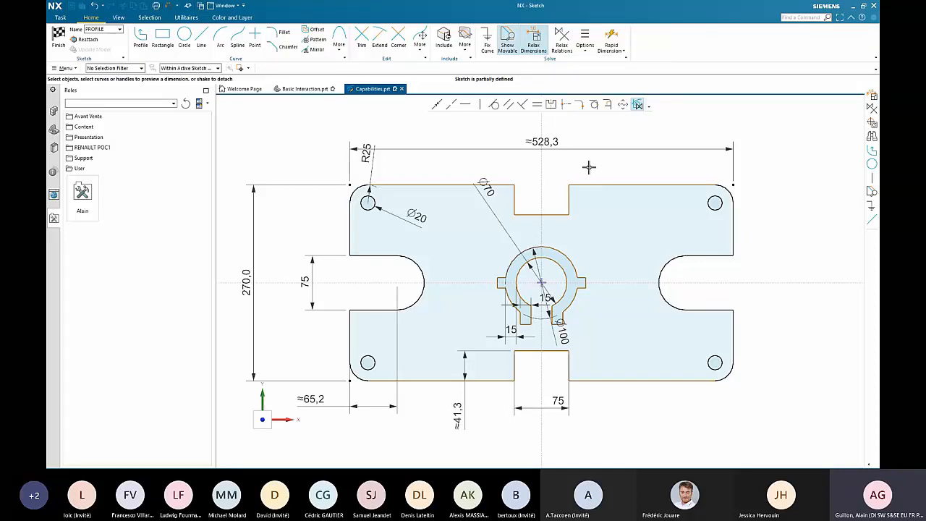
# - Relax the sketch relations and rotate the central slotted ring with its tabs about the origin until its two legs point to the upper right
pyautogui.click(561, 40)
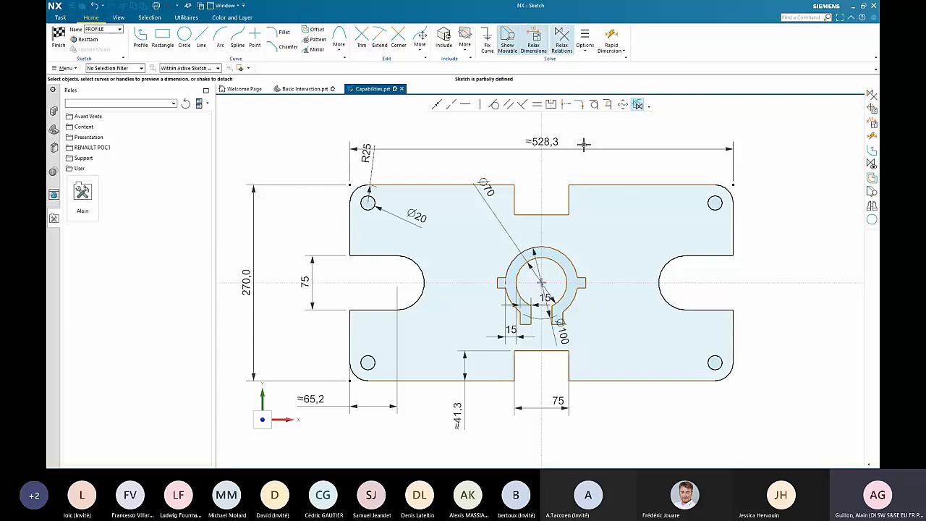
pyautogui.click(585, 55)
pyautogui.click(599, 75)
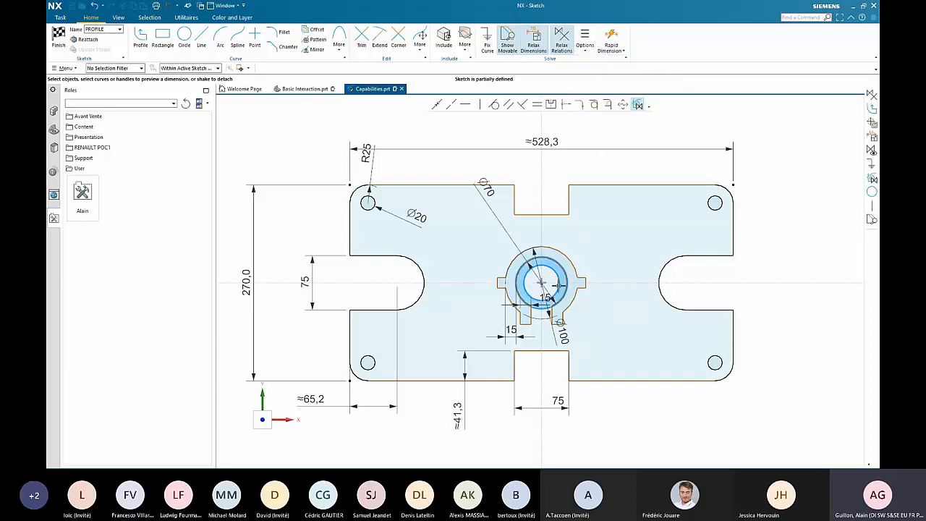
pyautogui.moveTo(543, 283)
pyautogui.mouseDown()
pyautogui.moveTo(692, 181)
pyautogui.moveTo(828, 179)
pyautogui.moveTo(543, 283)
pyautogui.mouseUp()
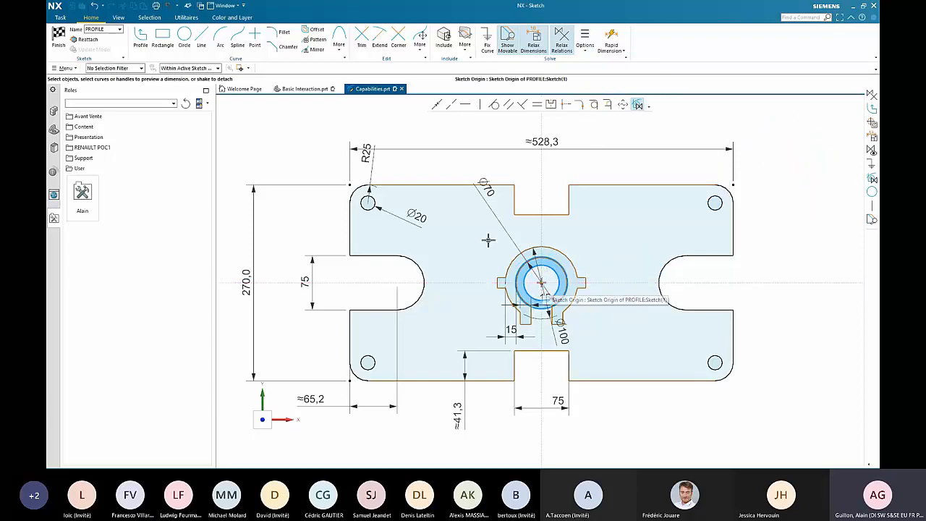
pyautogui.moveTo(469, 218)
pyautogui.mouseDown()
pyautogui.moveTo(505, 269)
pyautogui.moveTo(595, 346)
pyautogui.moveTo(597, 322)
pyautogui.mouseUp()
pyautogui.click(578, 283)
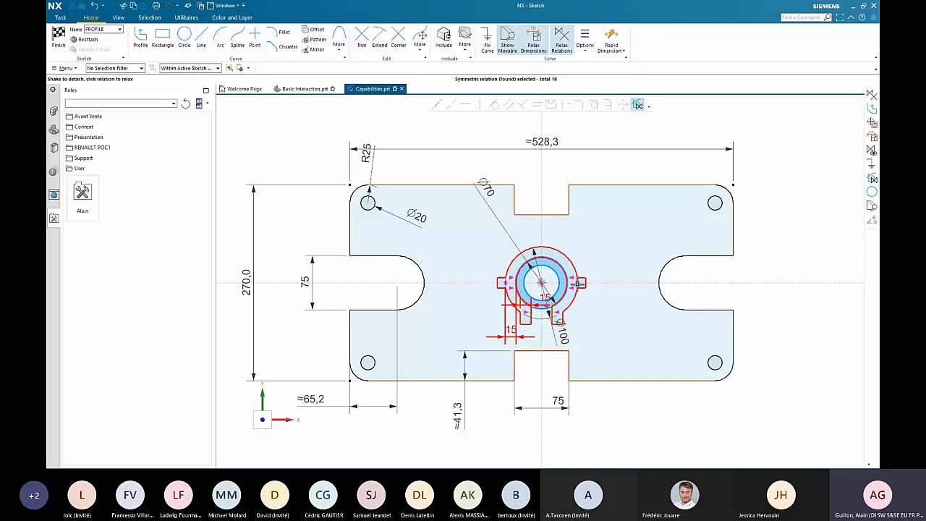
pyautogui.moveTo(552, 249); pyautogui.dragTo(508, 297)
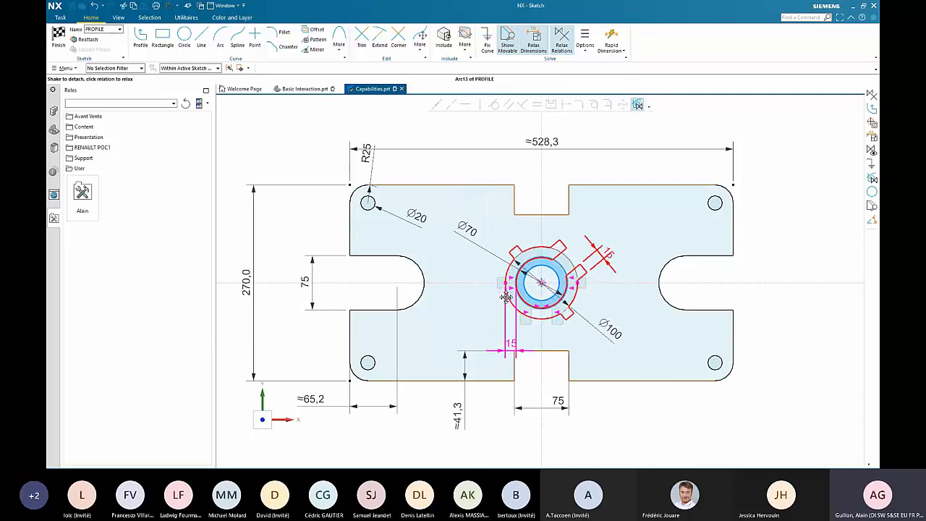
pyautogui.click(788, 189)
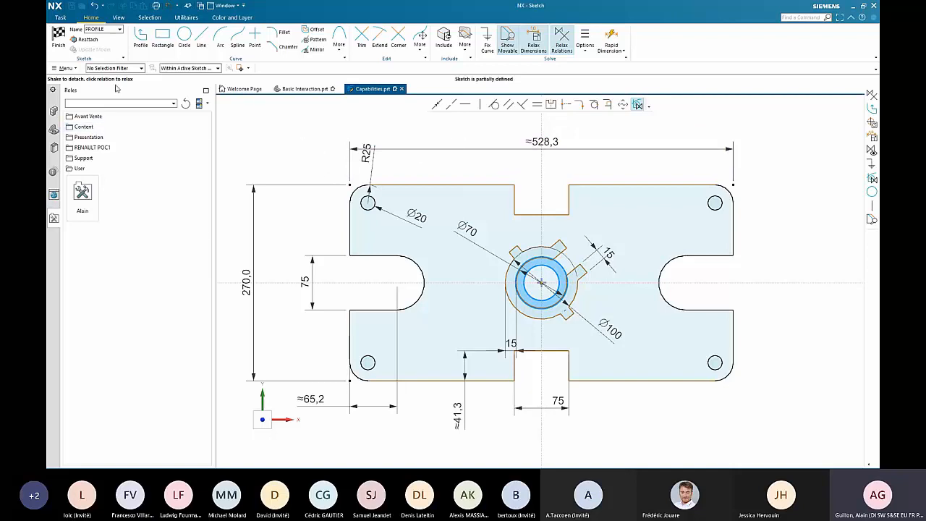
# - Finish the plate sketch and open the Imported Geometry example part
pyautogui.hotkey('ctrl', 'q')
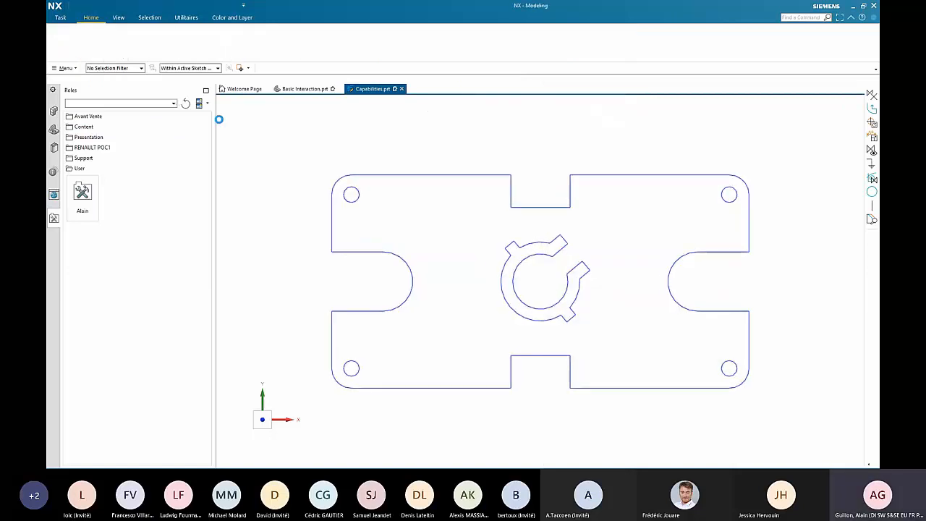
pyautogui.click(54, 382)
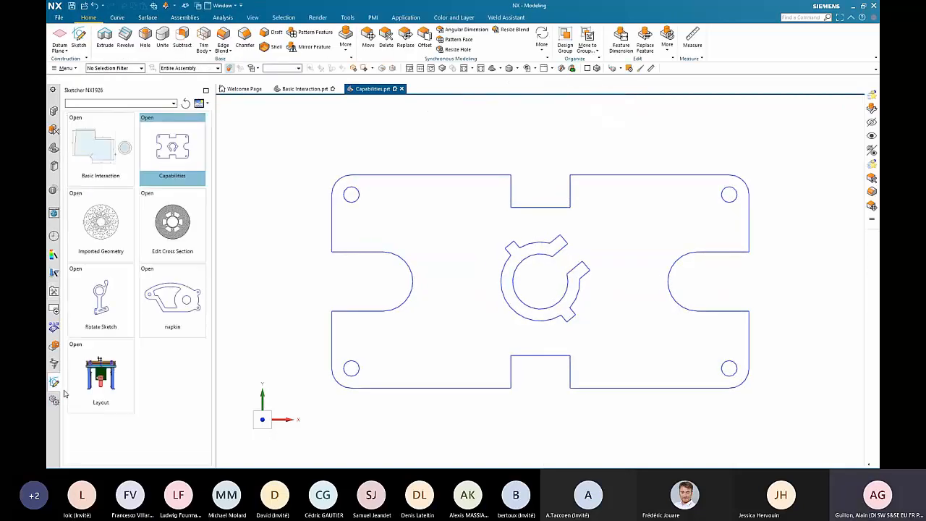
pyautogui.click(108, 242)
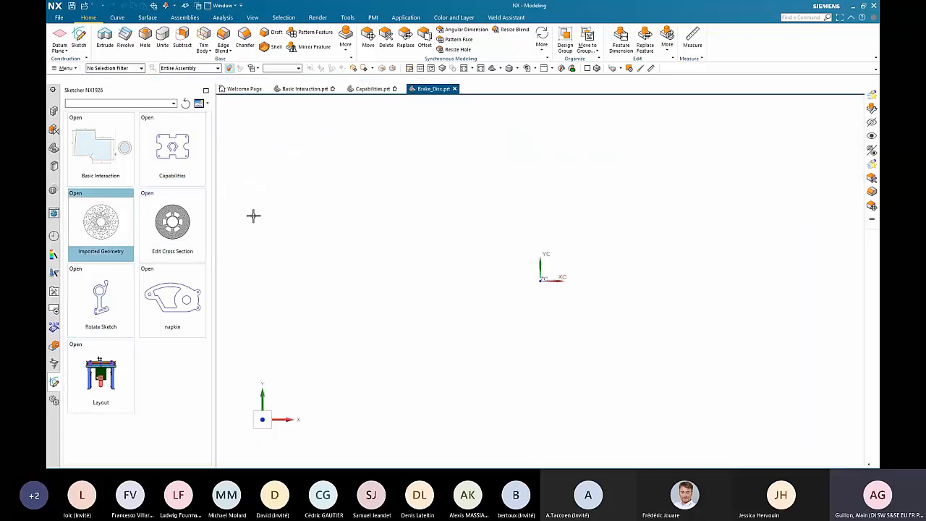
# - Import the AutoCAD file Brake_Disc.dxf into the work part, previewing its geometry before finishing the import
pyautogui.click(59, 18)
pyautogui.moveTo(81, 130)
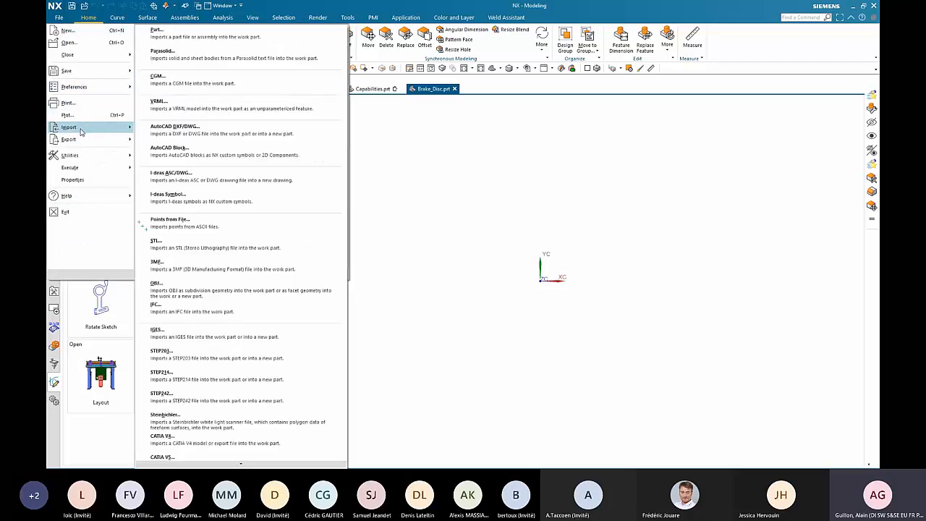
pyautogui.click(184, 133)
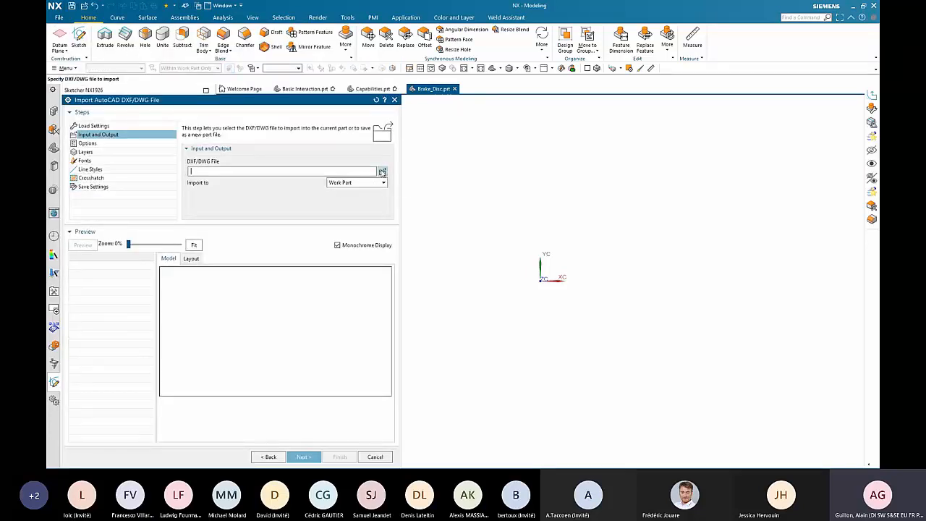
pyautogui.click(382, 171)
pyautogui.doubleClick(478, 165)
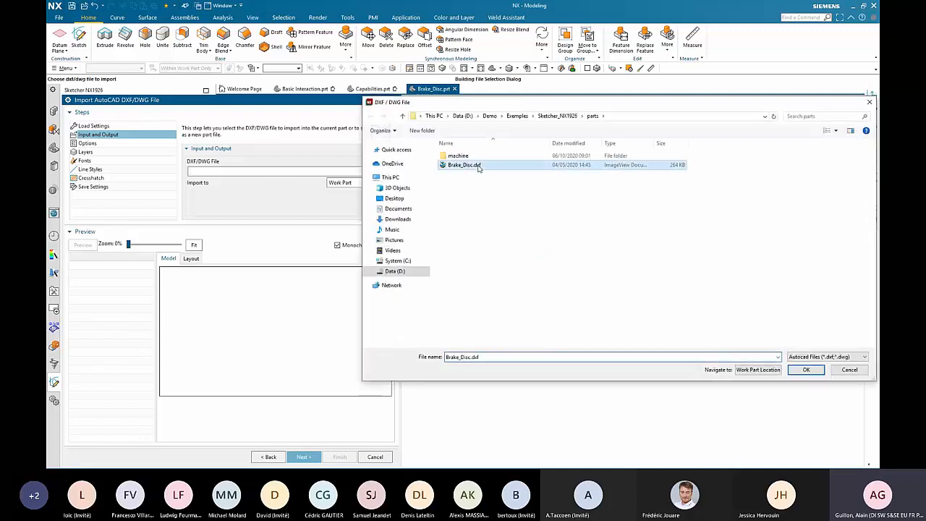
pyautogui.click(83, 245)
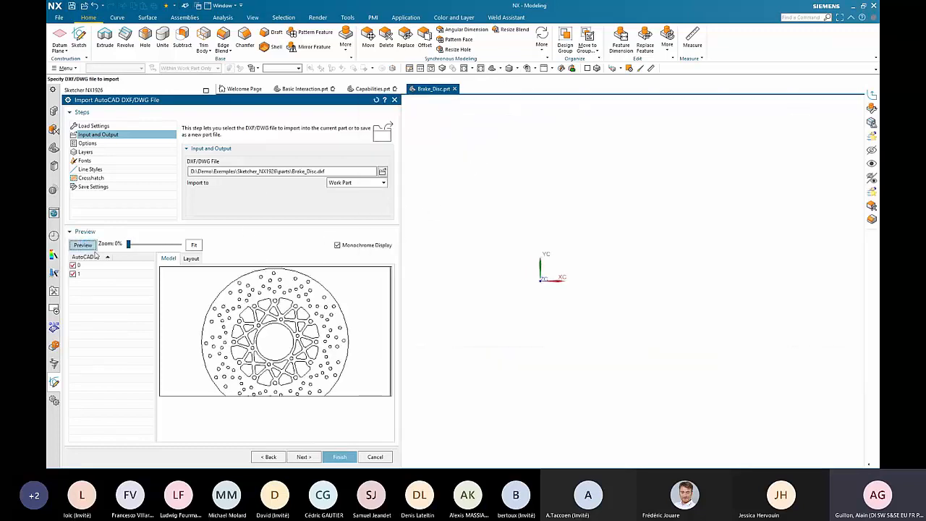
pyautogui.click(340, 458)
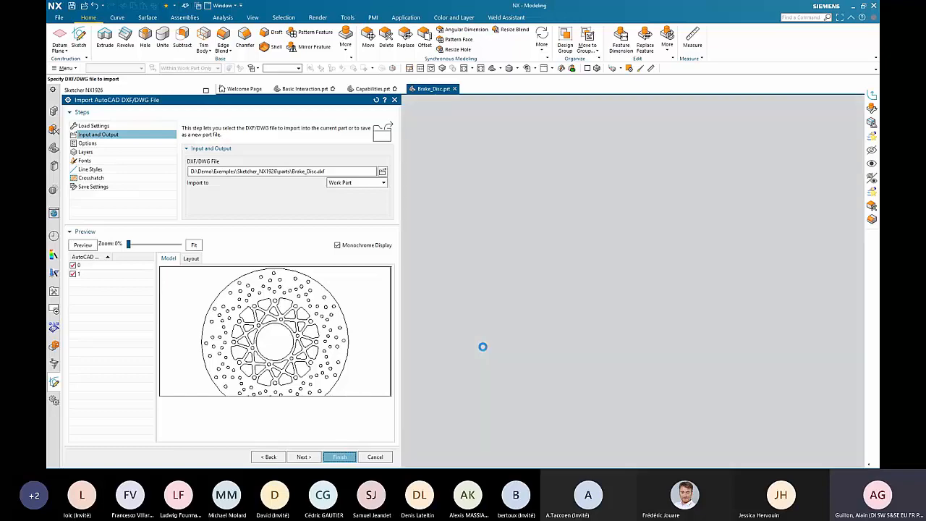
# - Fit the imported brake disc geometry in the view and create a sketch on the inferred plane
pyautogui.hotkey('ctrl', 'f')
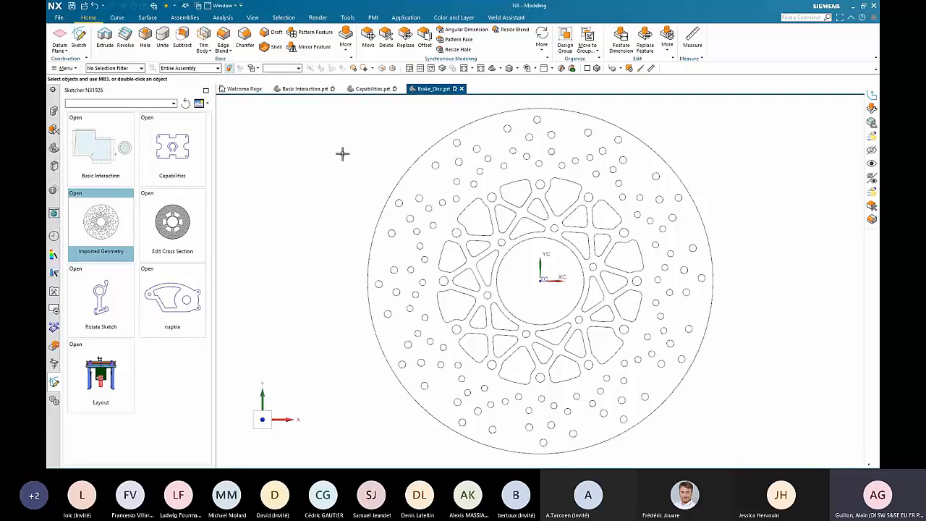
pyautogui.click(78, 38)
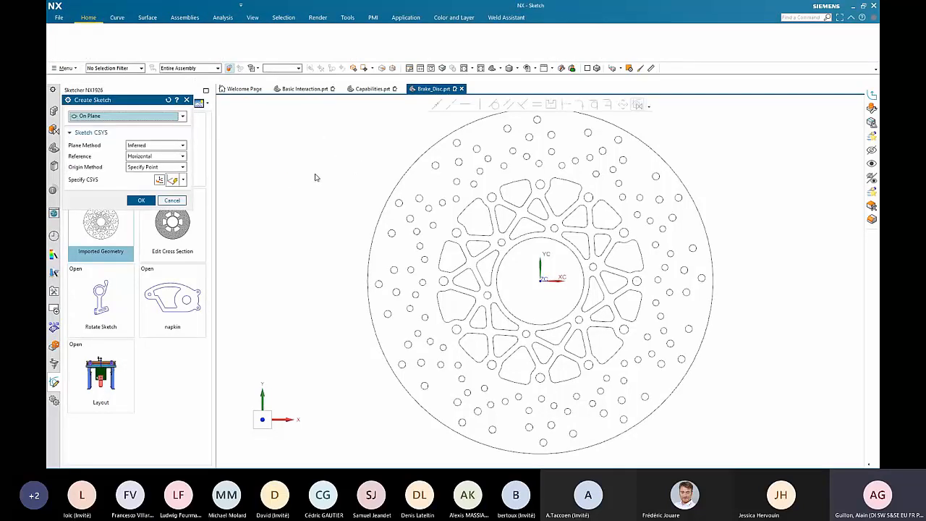
pyautogui.middleClick(314, 175)
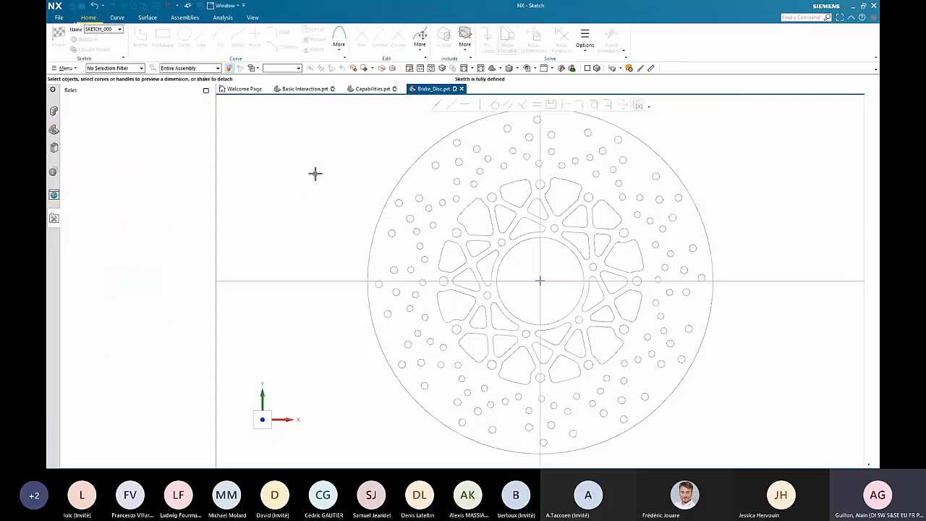
# - Add the imported brake disc curves to the active sketch
pyautogui.click(465, 52)
pyautogui.click(363, 126)
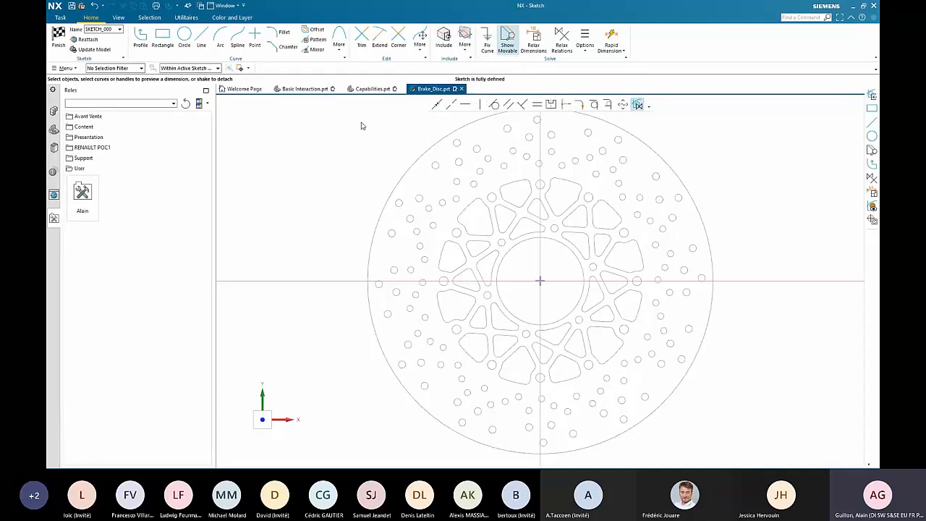
pyautogui.middleClick(328, 164)
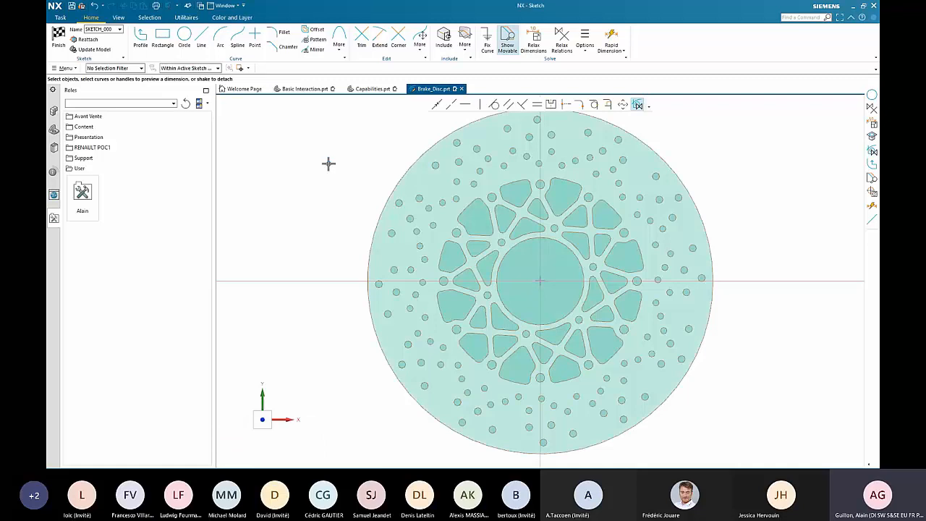
# - Enlarge the brake disc's outer circle freehand to about 399.5 mm in diameter
pyautogui.scroll(-3, 757, 260)
pyautogui.scroll(2, 722, 275)
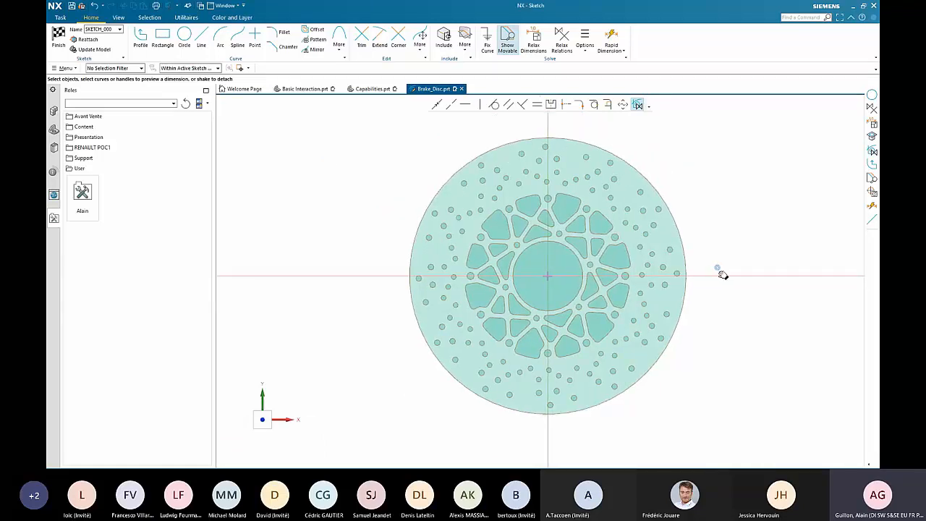
pyautogui.keyDown('shift'); pyautogui.moveTo(722, 275); pyautogui.dragTo(690, 275, button='middle'); pyautogui.keyUp('shift')
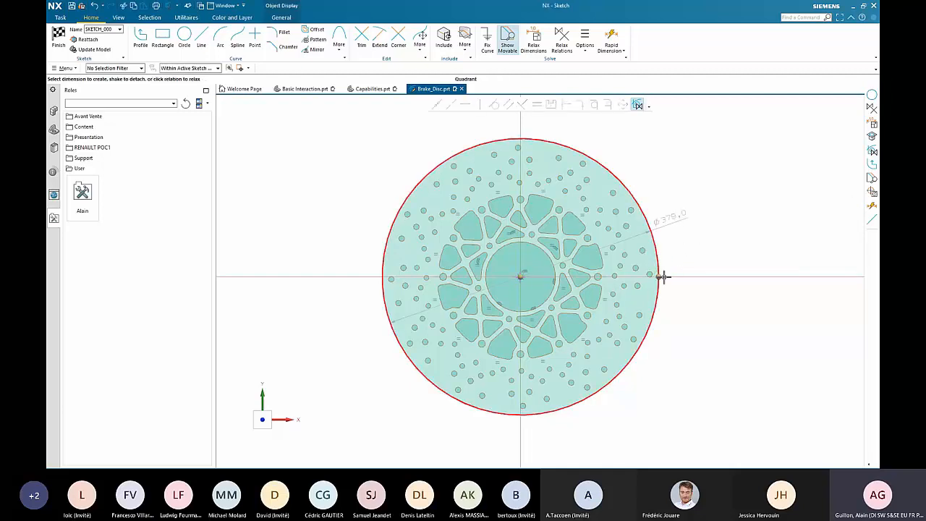
pyautogui.moveTo(664, 276)
pyautogui.mouseDown()
pyautogui.moveTo(673, 275)
pyautogui.moveTo(666, 275)
pyautogui.mouseUp()
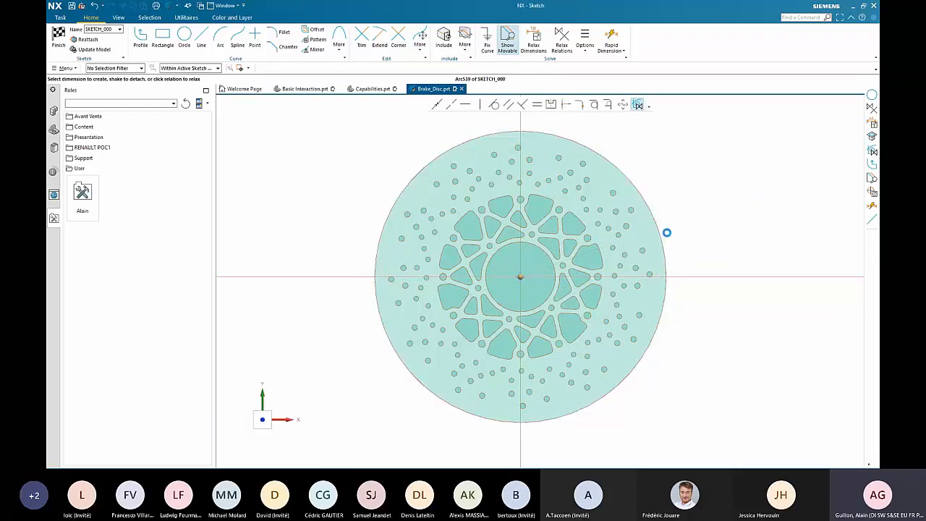
# - Dimension the outer circle's diameter and set it to 380 mm
pyautogui.click(665, 231)
pyautogui.doubleClick(662, 229)
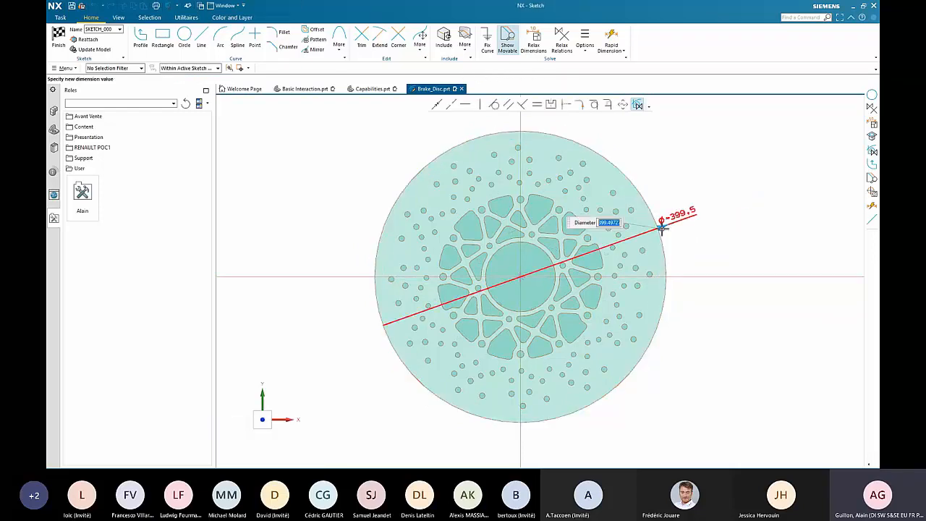
pyautogui.write('380')
pyautogui.press('Return')
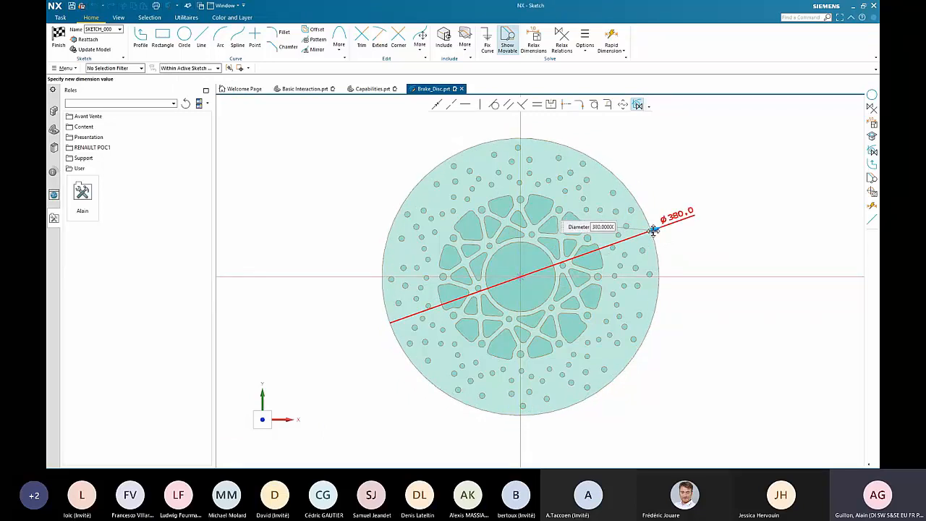
pyautogui.click(698, 244)
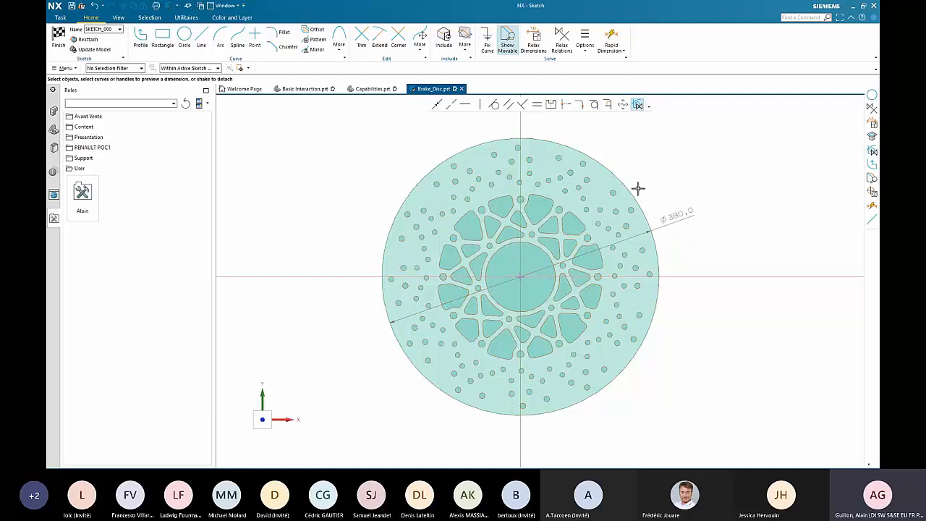
# - Dimension a small hole in the outer hole field, try diameters of 10 and 12 mm, and set it to 8 mm
pyautogui.click(587, 180)
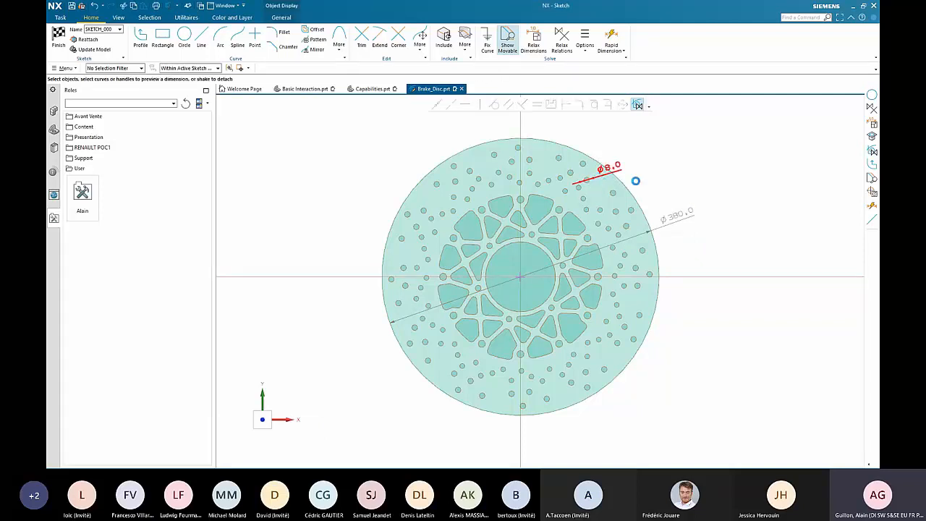
pyautogui.click(607, 160)
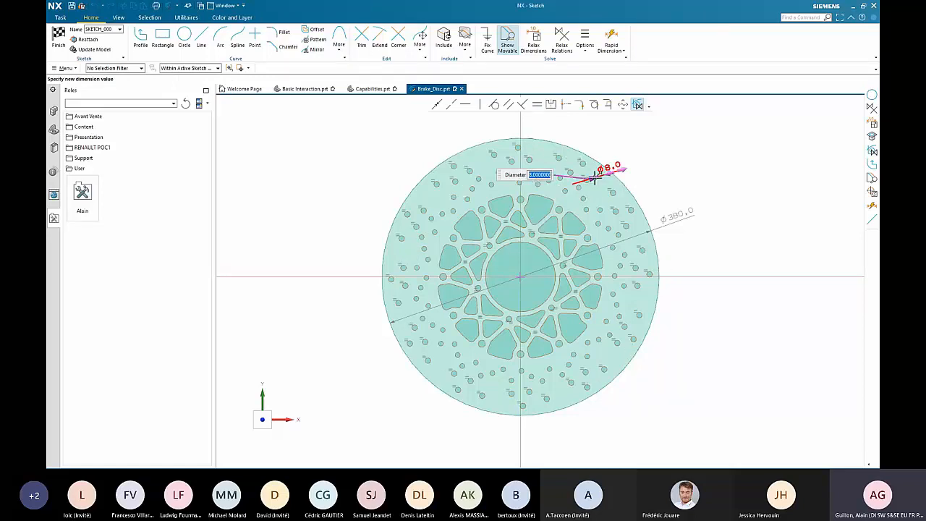
pyautogui.write('10')
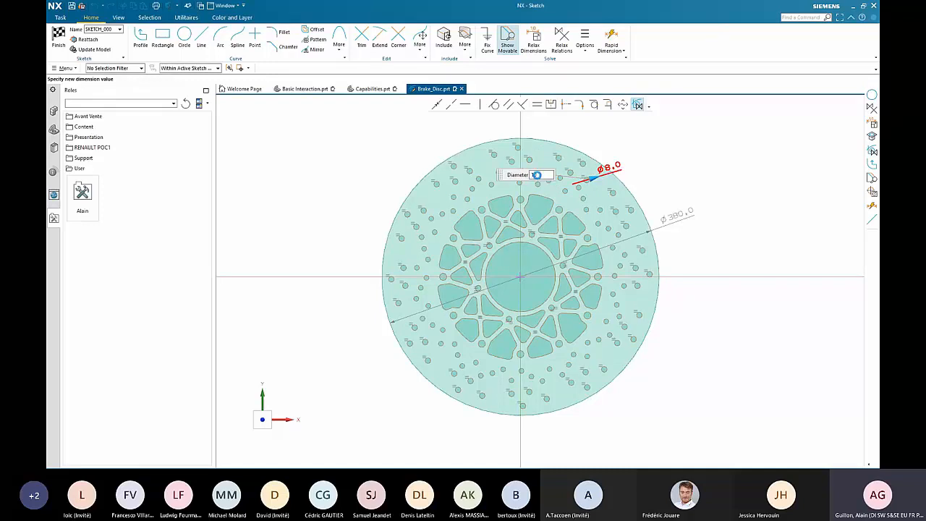
pyautogui.press('Return')
pyautogui.write('12')
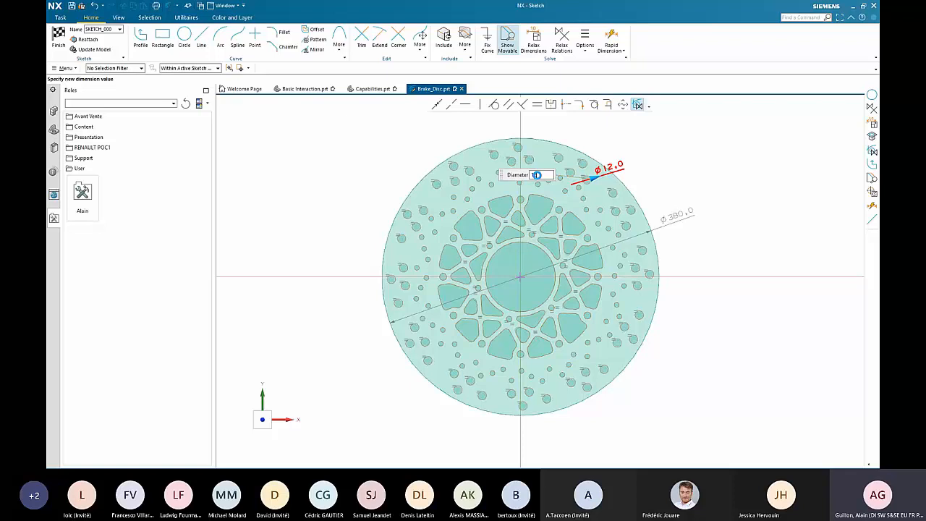
pyautogui.press('Return')
pyautogui.write('8')
pyautogui.press('Return')
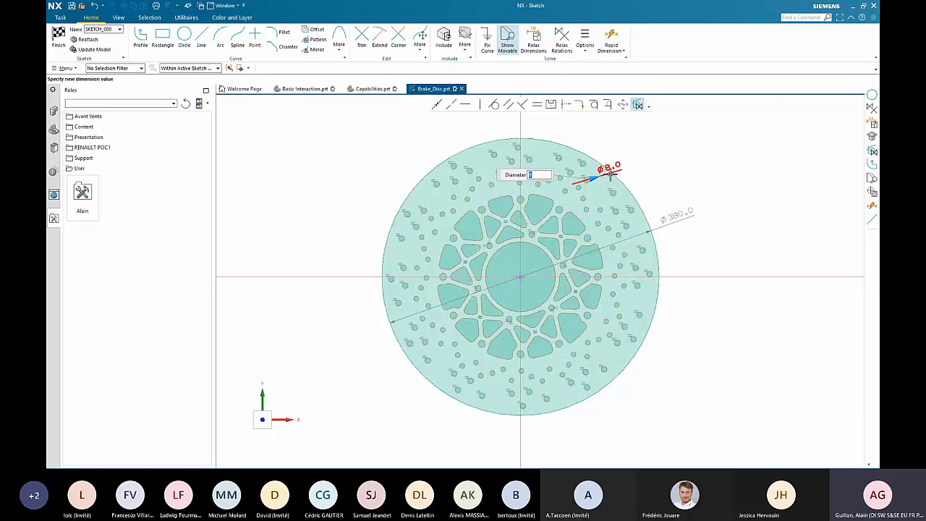
pyautogui.click(664, 161)
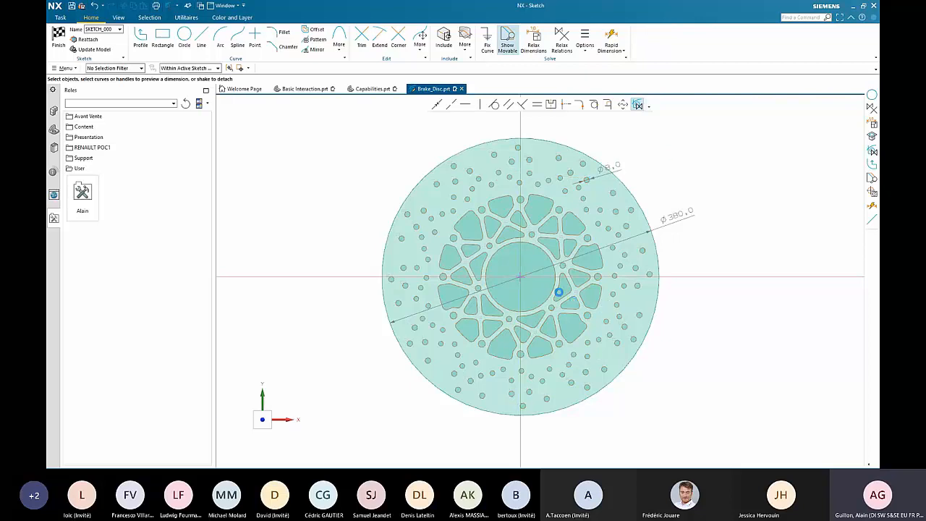
# - Dimension the central bore's diameter and reduce it to 70 mm using the dimension's handle
pyautogui.scroll(4, 554, 287)
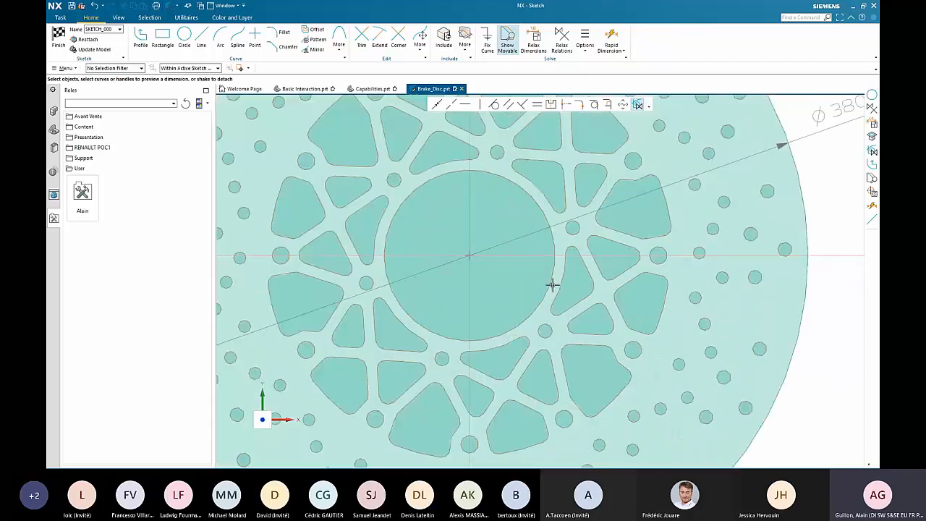
pyautogui.click(550, 281)
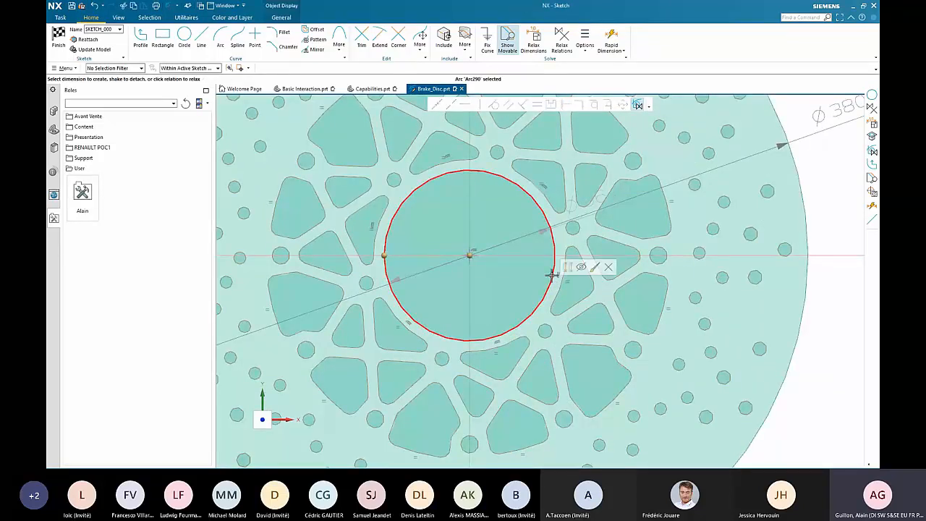
pyautogui.click(545, 232)
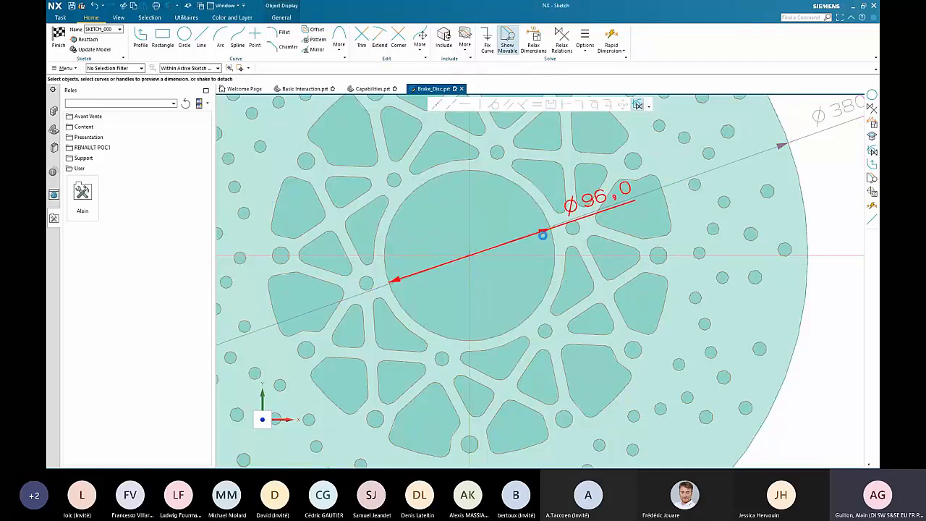
pyautogui.doubleClick(543, 233)
pyautogui.moveTo(554, 226); pyautogui.dragTo(537, 238)
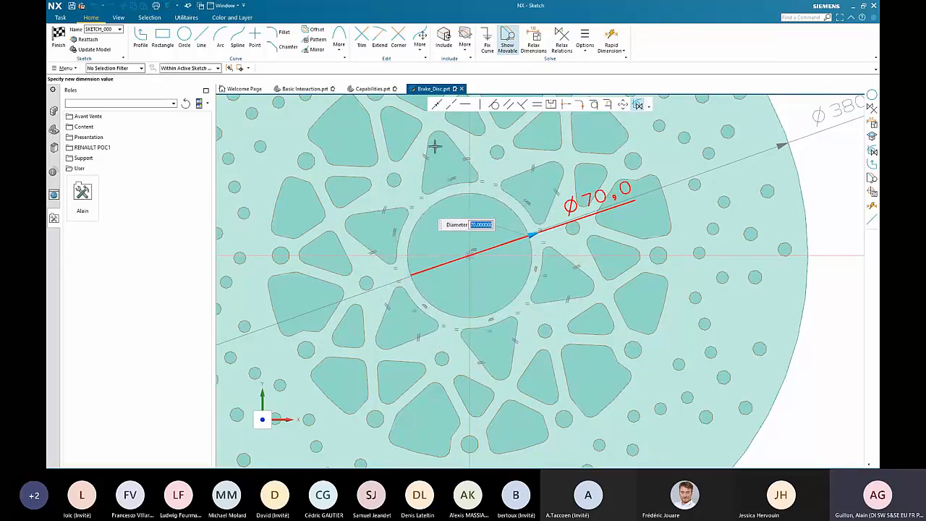
pyautogui.click(850, 209)
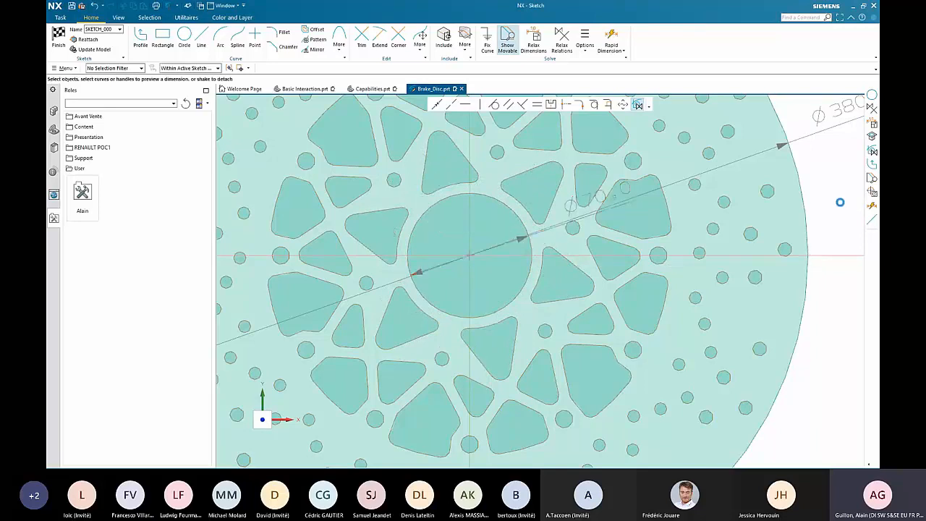
# - Draw a circle centred on the origin through the centres of the outermost holes and convert it to a reference curve
pyautogui.scroll(-3, 838, 198)
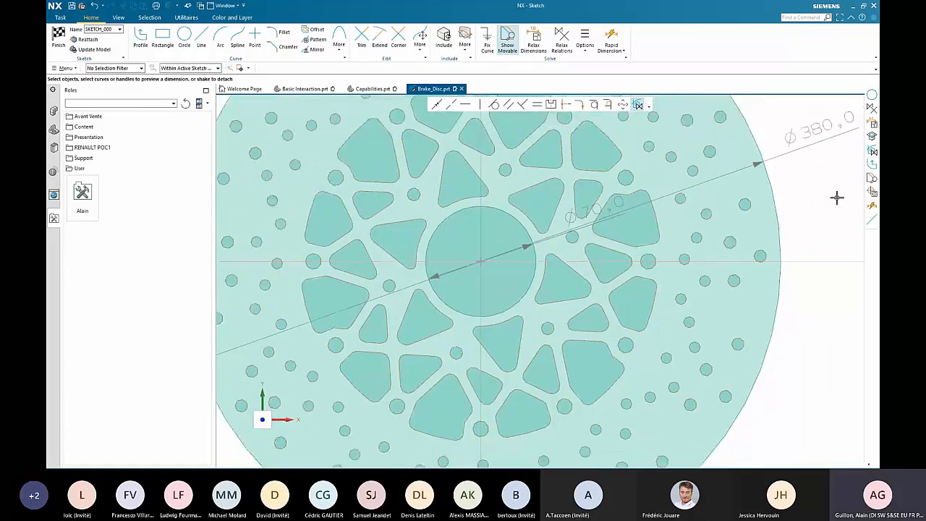
pyautogui.scroll(-2, 686, 182)
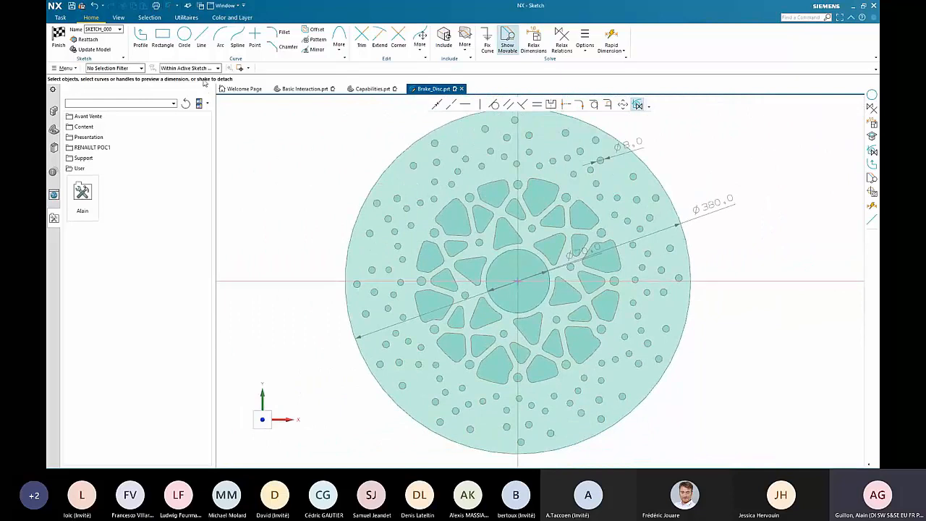
pyautogui.press('o')
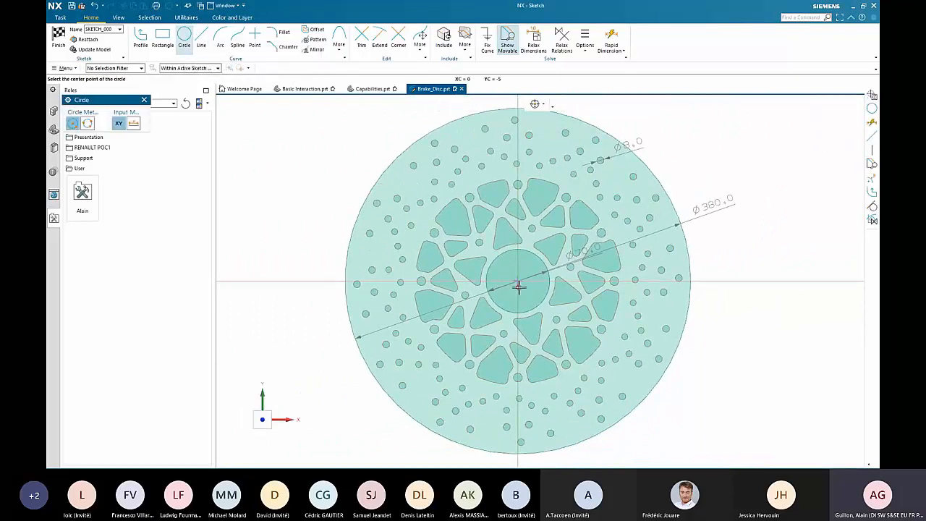
pyautogui.click(518, 280)
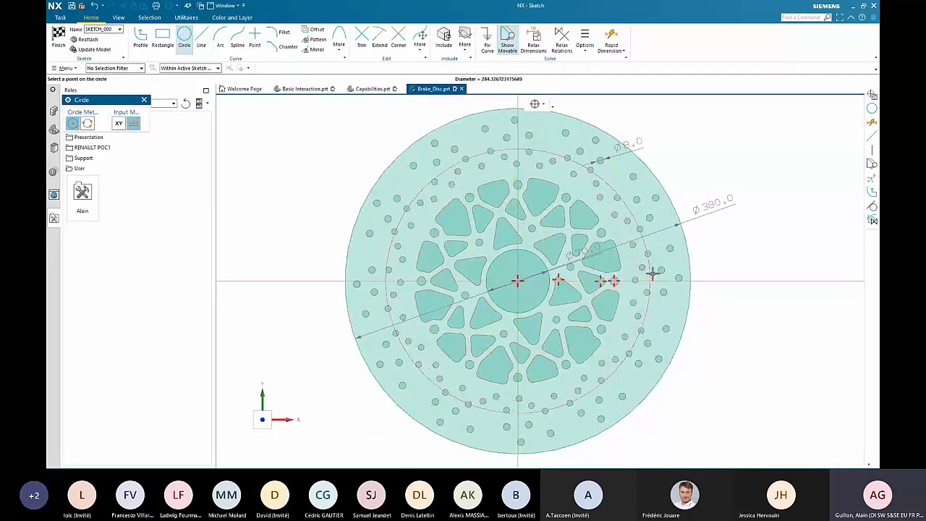
pyautogui.click(655, 197)
pyautogui.press('Escape')
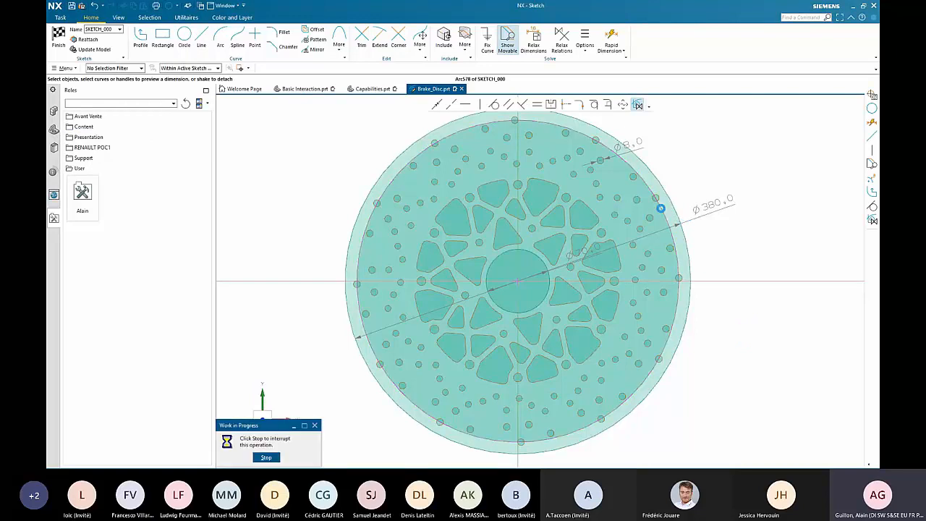
pyautogui.click(660, 208)
pyautogui.click(678, 195)
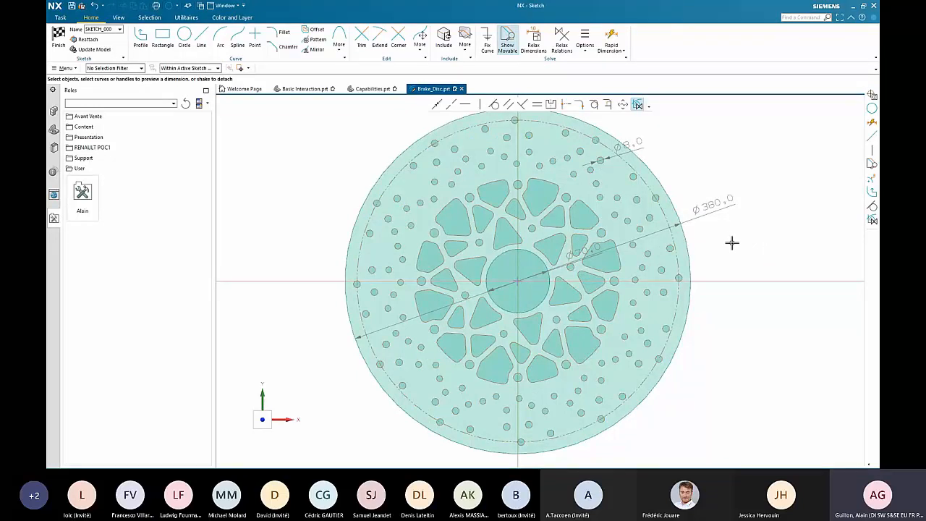
# - Enlarge the 380 mm outer diameter using its dimension handle, finish the sketch and bring back the Sketcher NX1926 example palette
pyautogui.doubleClick(695, 221)
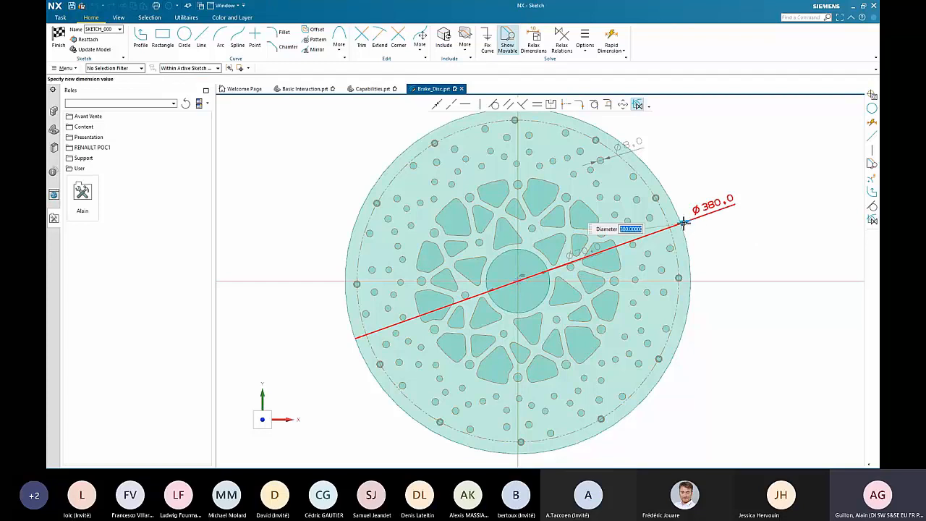
pyautogui.moveTo(684, 224); pyautogui.dragTo(729, 244)
pyautogui.click(771, 183)
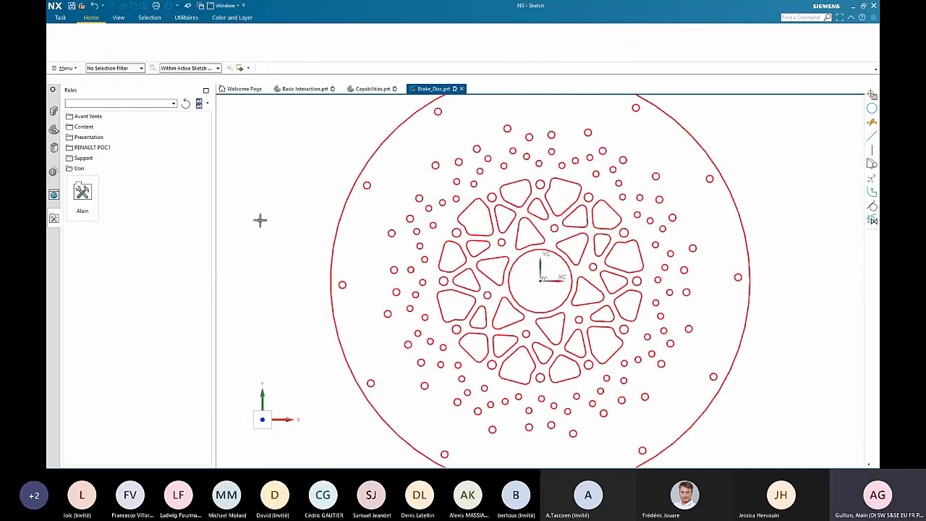
pyautogui.click(54, 384)
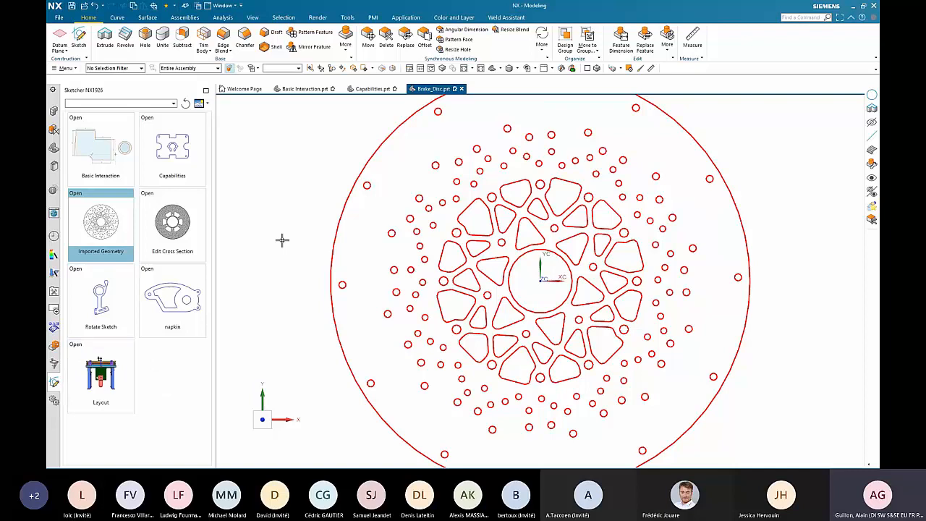
# - Switch to the slide presentation and advance to the Sketch deployment slide
pyautogui.hotkey('alt', 'Tab')
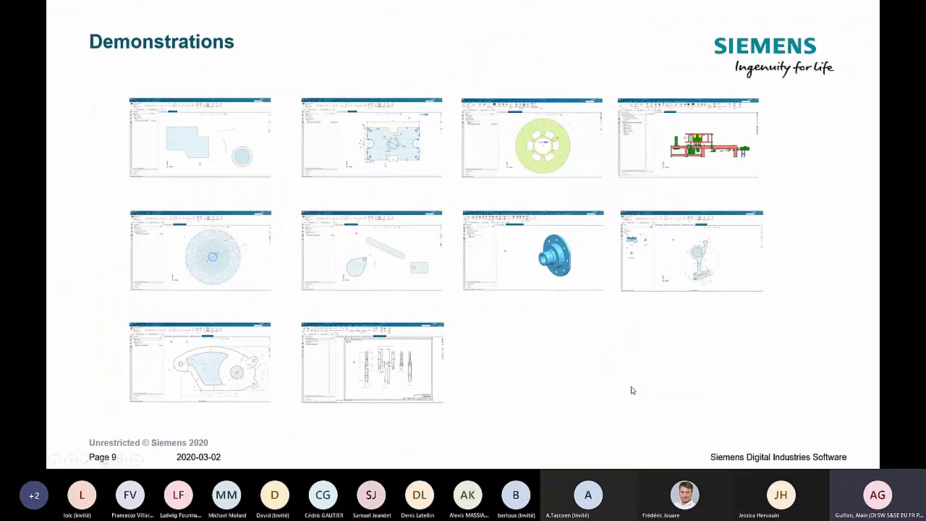
pyautogui.press('Right')
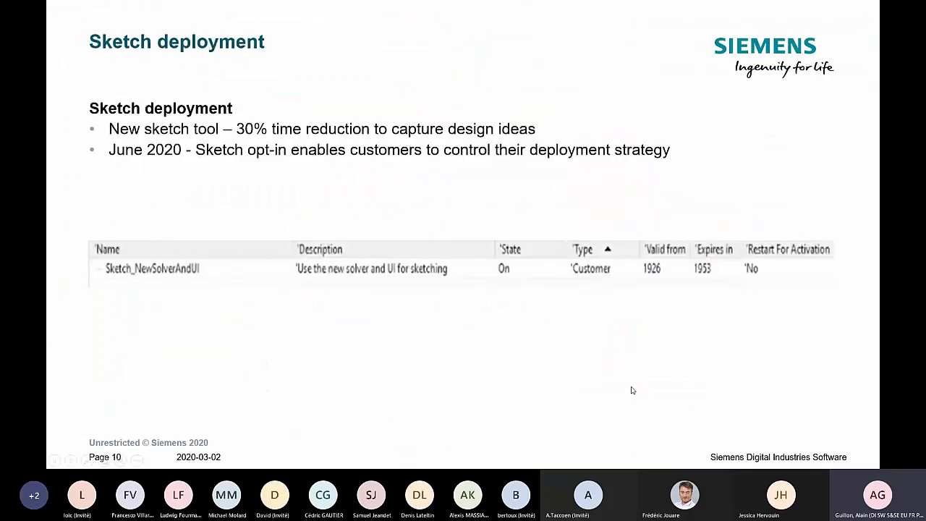